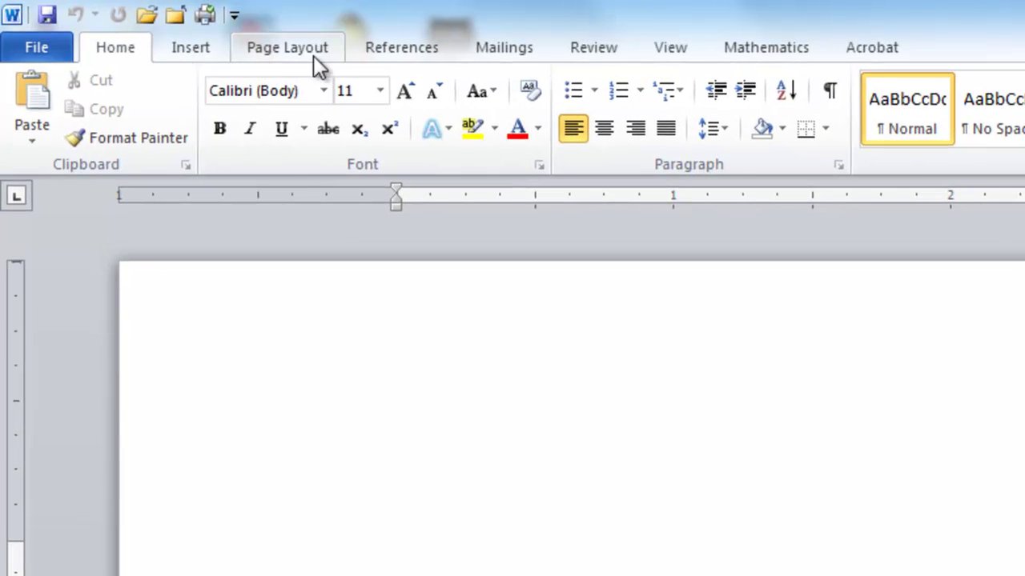
Browse the Page Layout Margins, Orientation and Size galleries, then return to the Home tab.
click(313, 56)
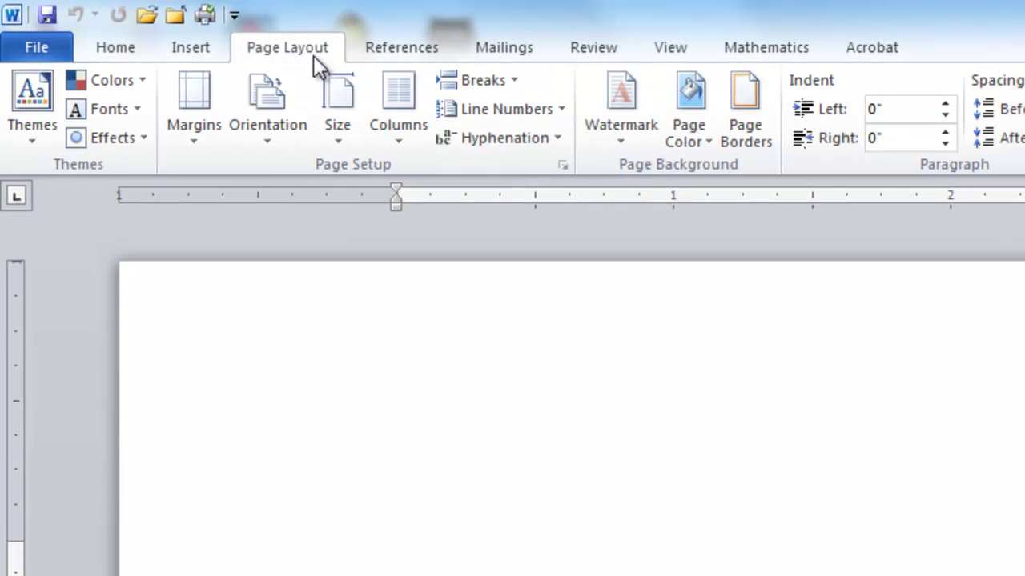
click(210, 117)
click(268, 120)
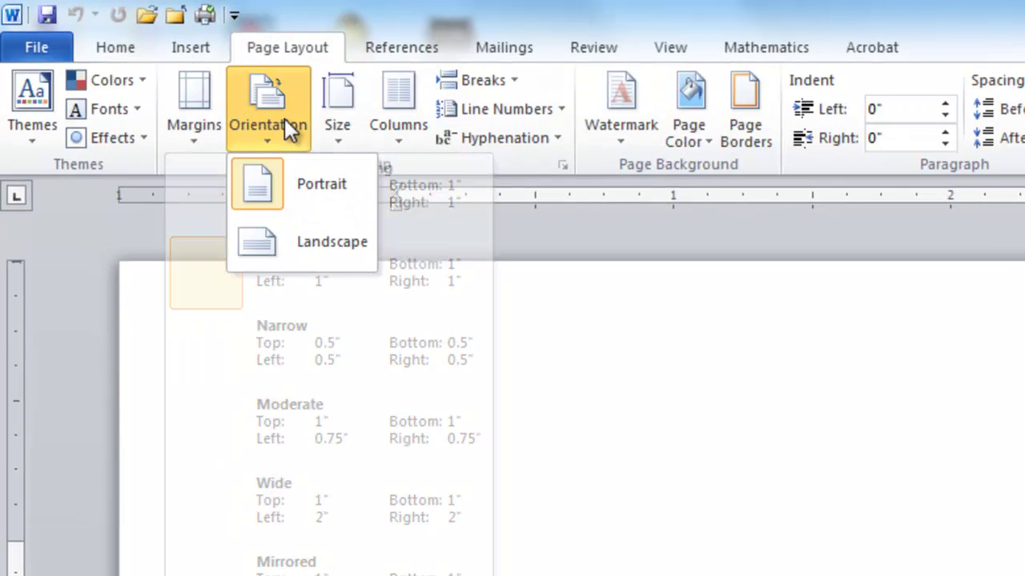
click(341, 123)
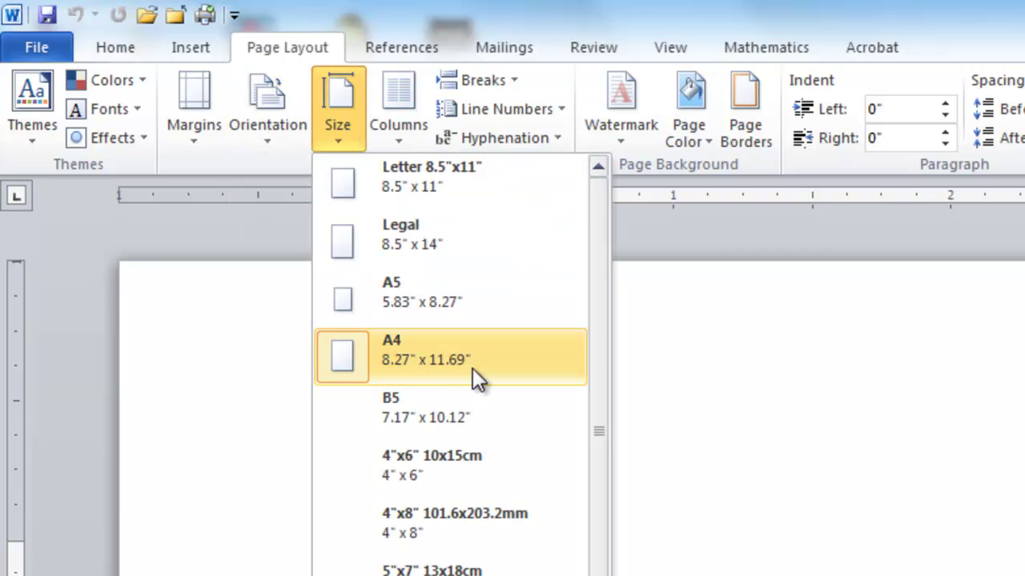
click(336, 106)
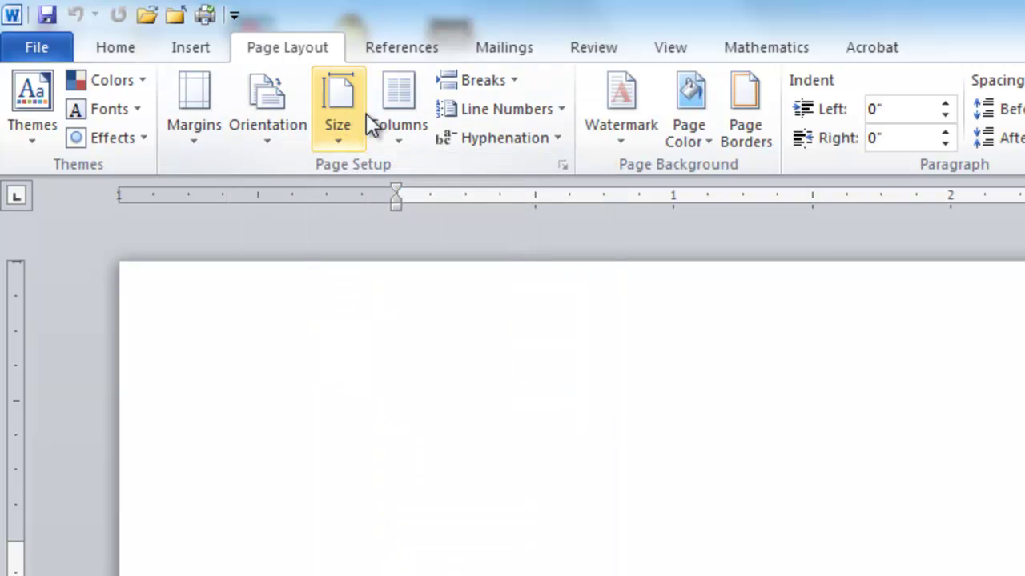
click(116, 49)
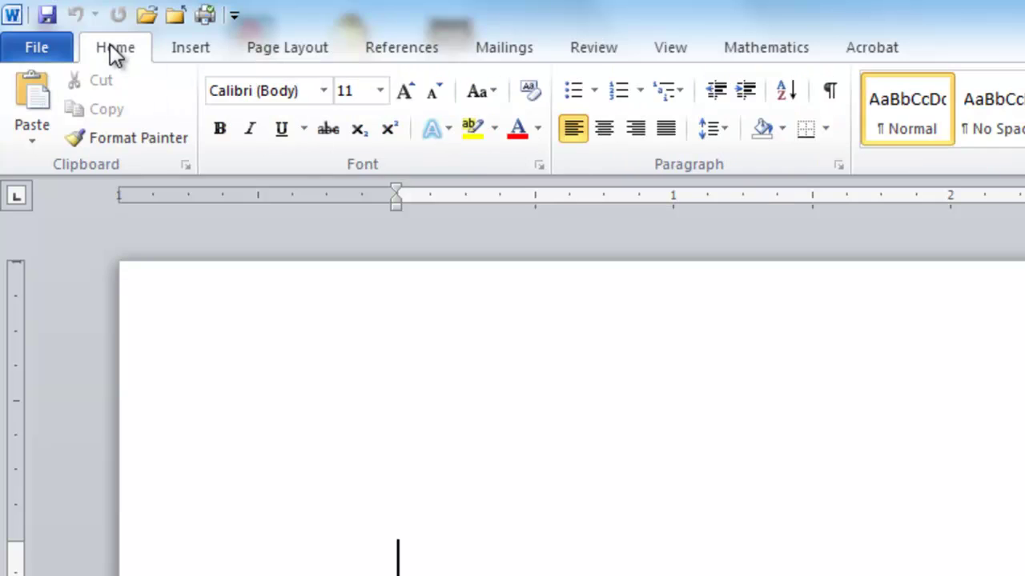
Enable the Developer tab through Word Options' Customize Ribbon and switch to it.
click(36, 46)
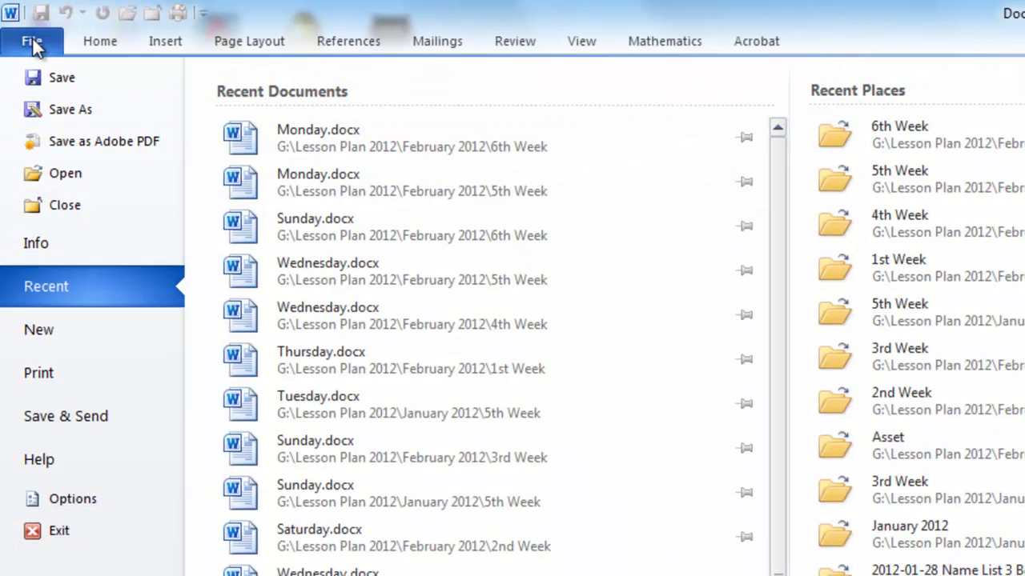
click(112, 503)
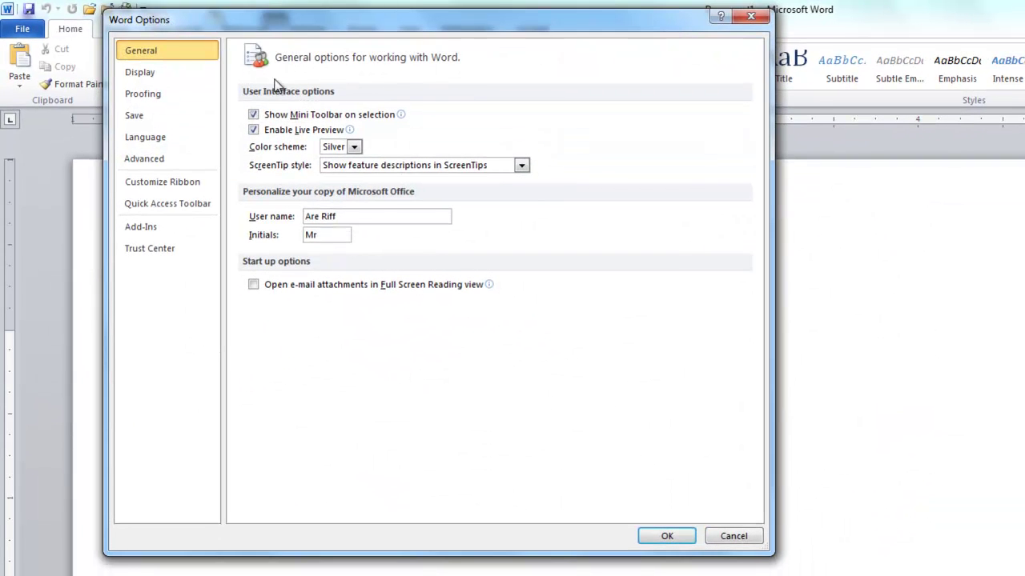
click(204, 186)
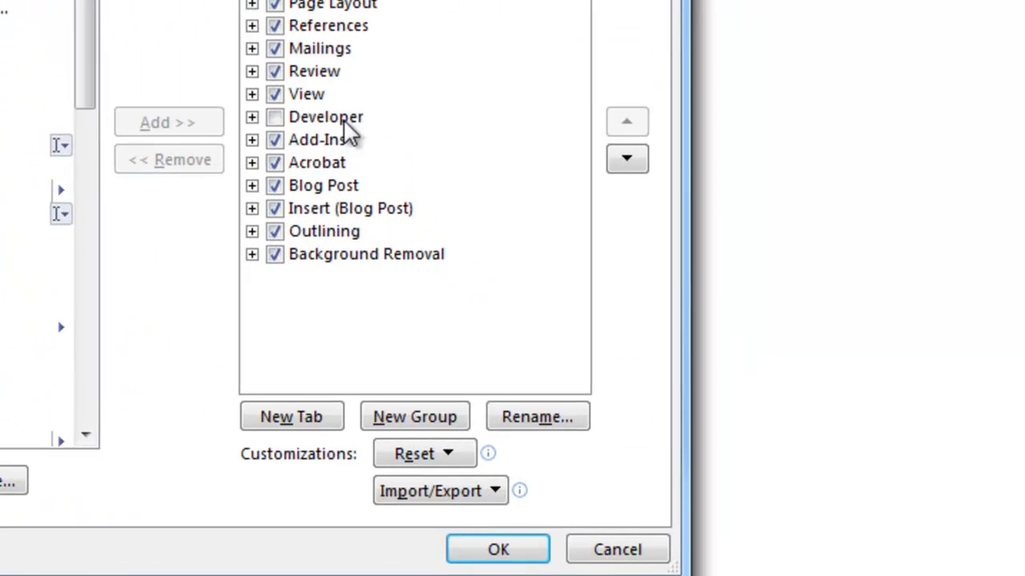
click(329, 120)
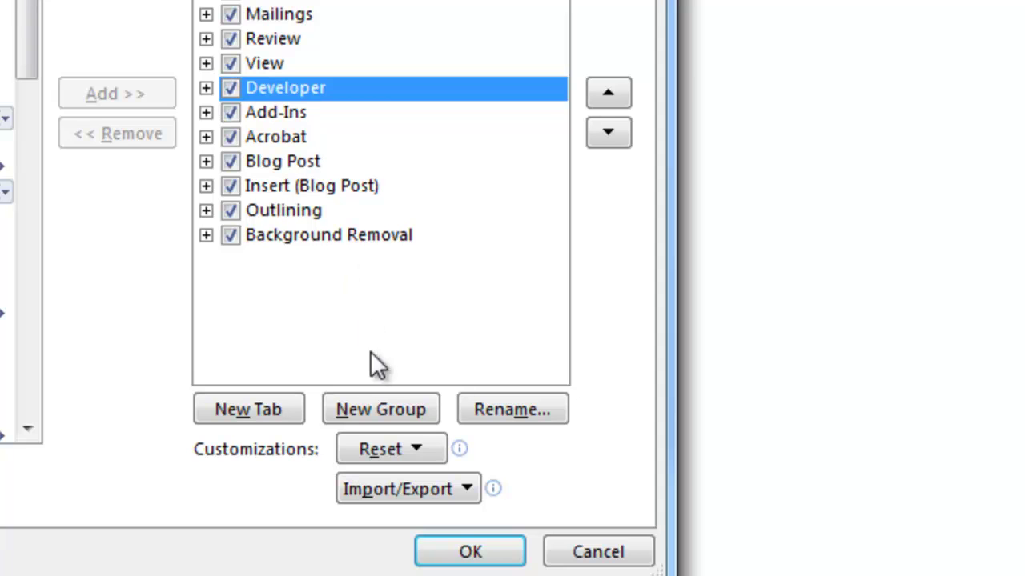
click(470, 555)
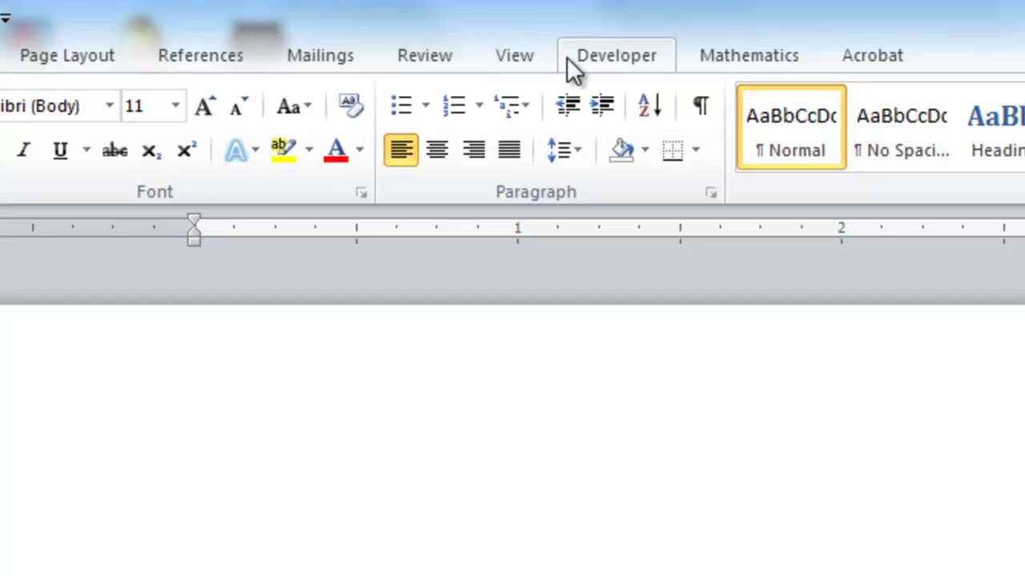
click(641, 57)
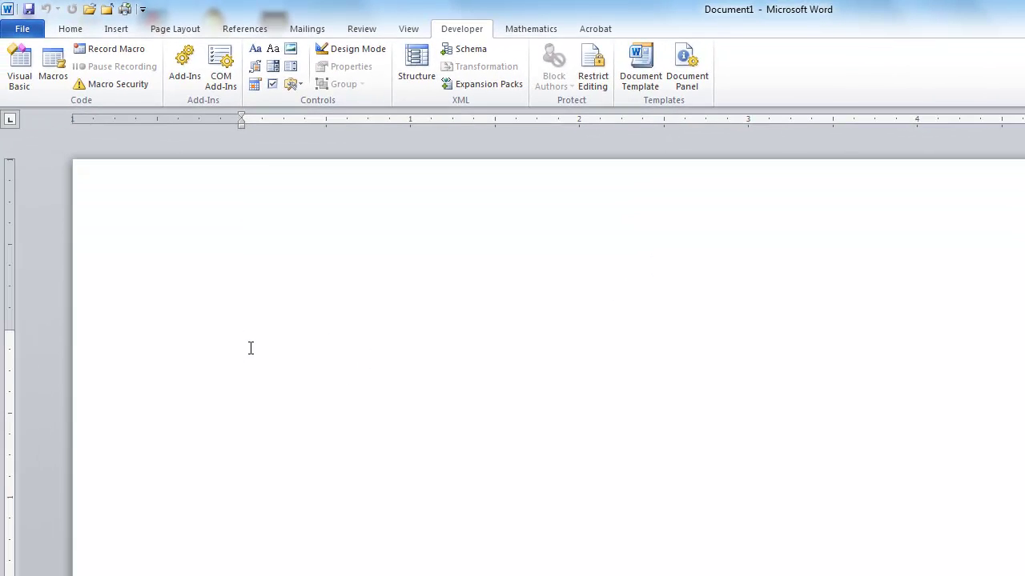
Type the label 'Date:' at the start of the document.
text(Date:)
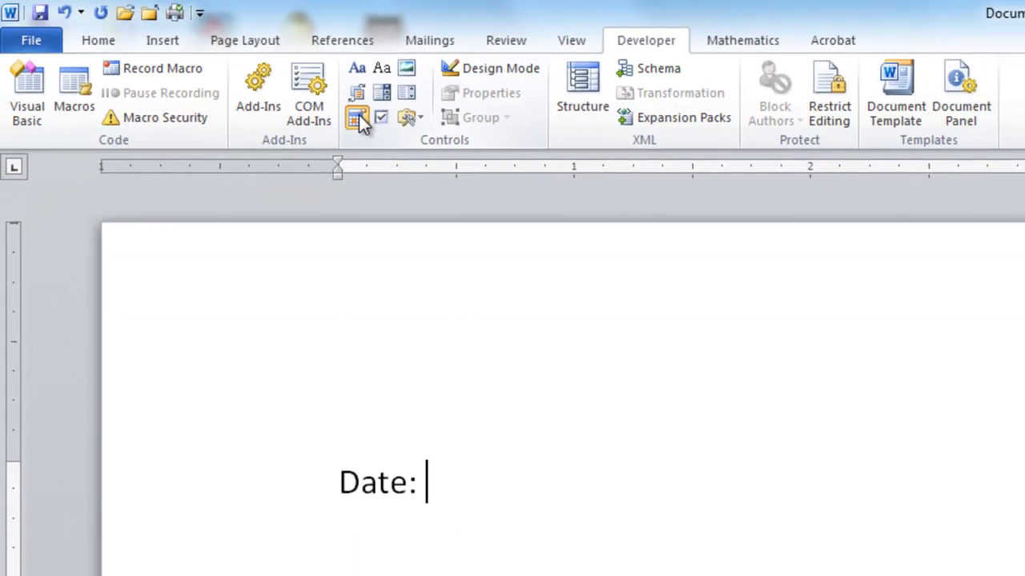
Insert a Date Picker content control after the 'Date:' label.
click(358, 114)
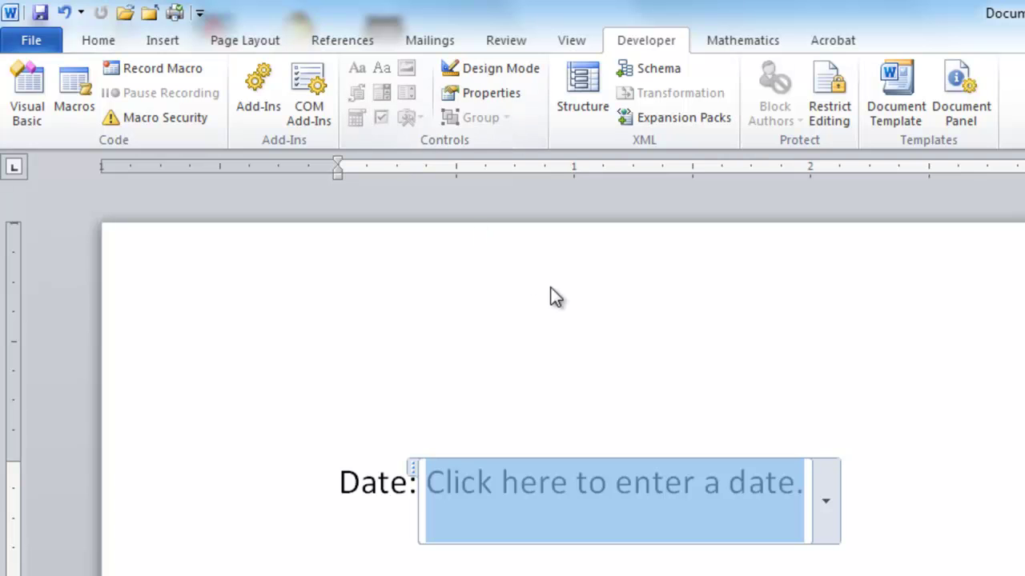
click(824, 506)
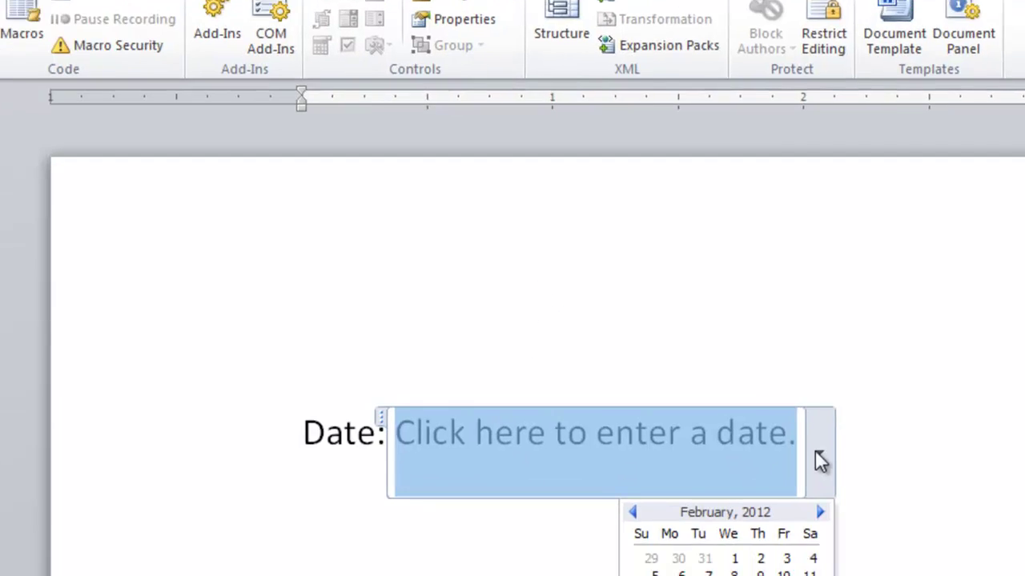
click(790, 239)
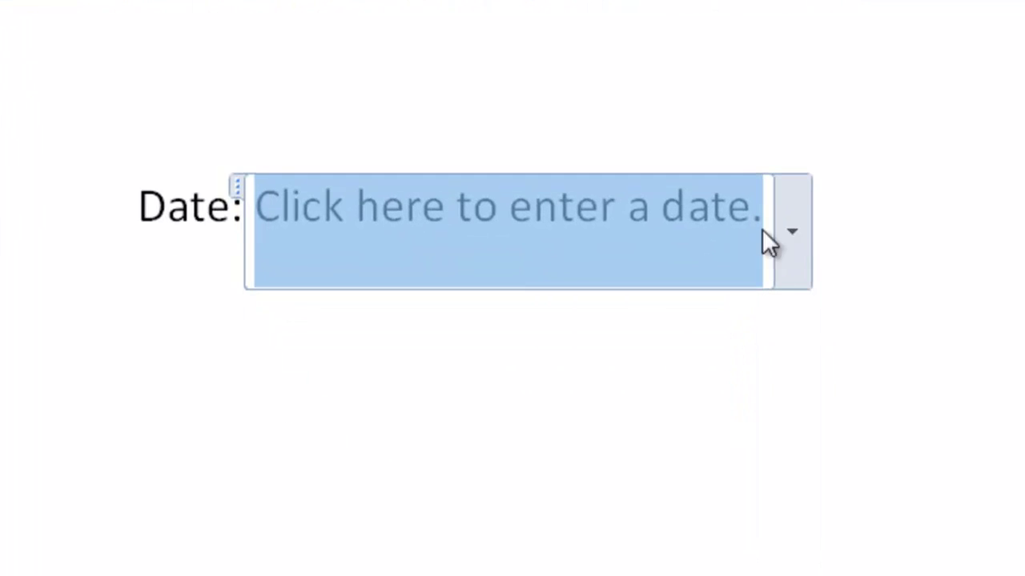
click(192, 208)
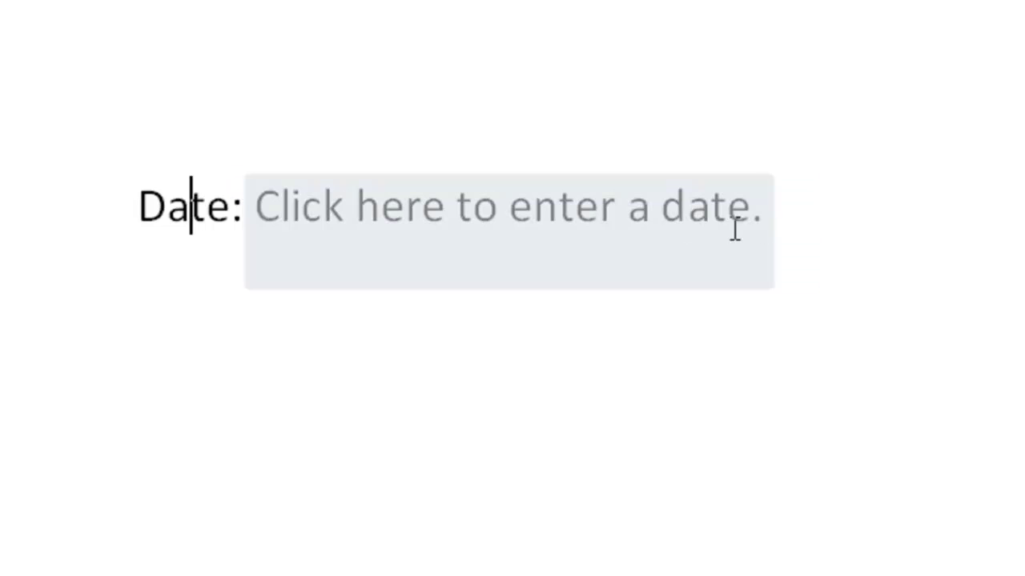
click(602, 210)
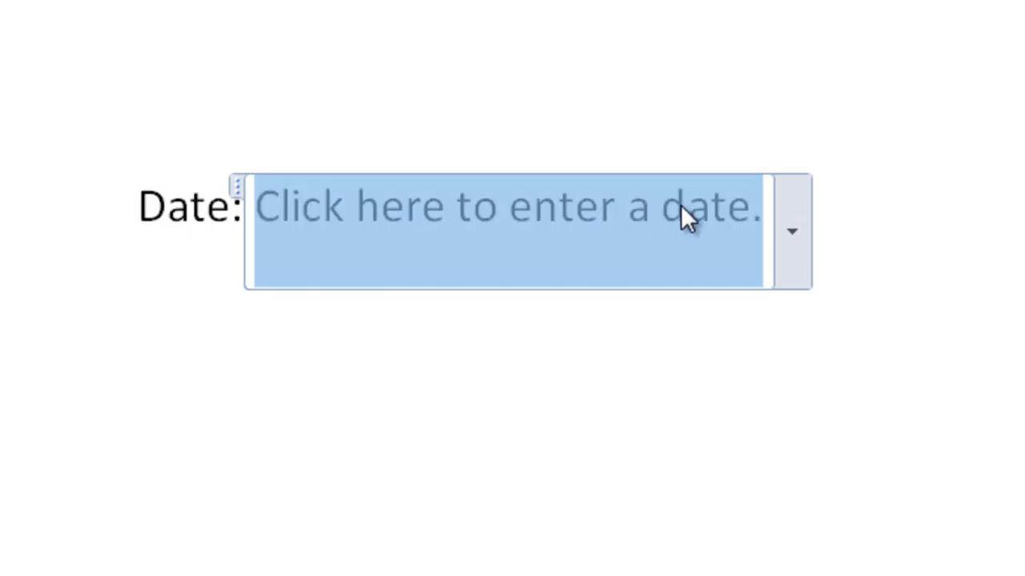
click(817, 209)
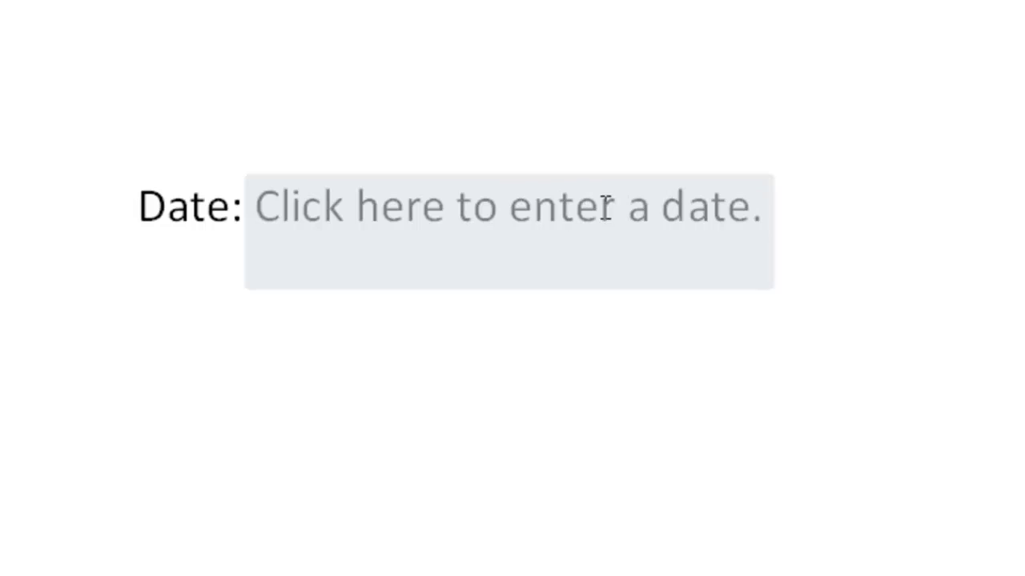
Pick dates from the calendar, going from February 13 to 7, settling on February 15, 2012.
click(624, 208)
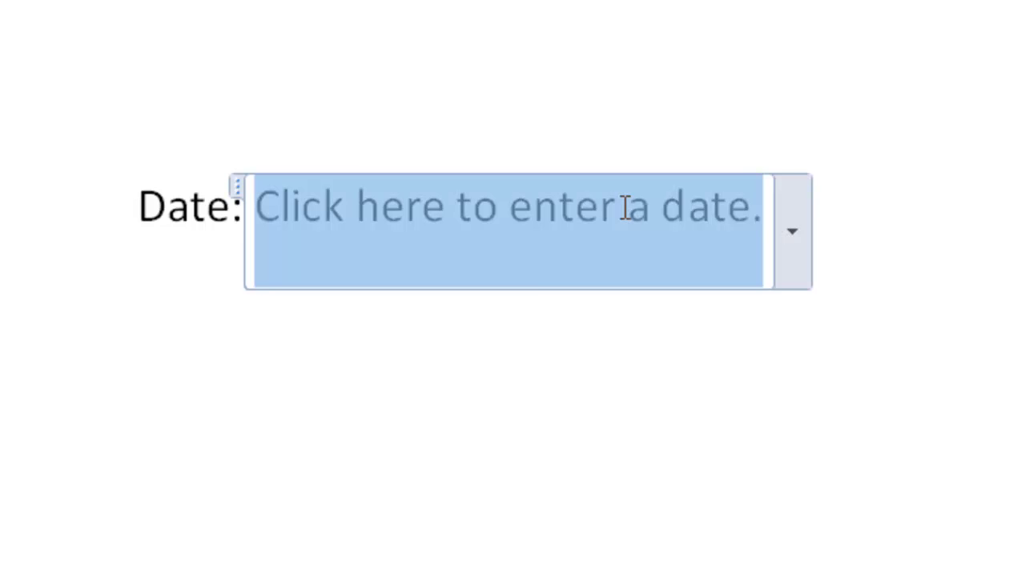
click(781, 221)
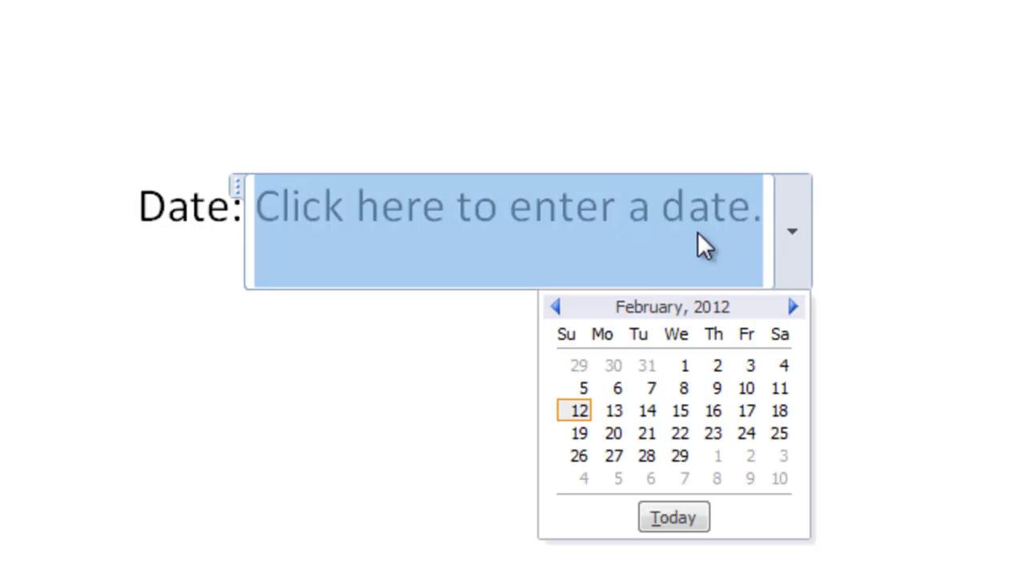
click(615, 414)
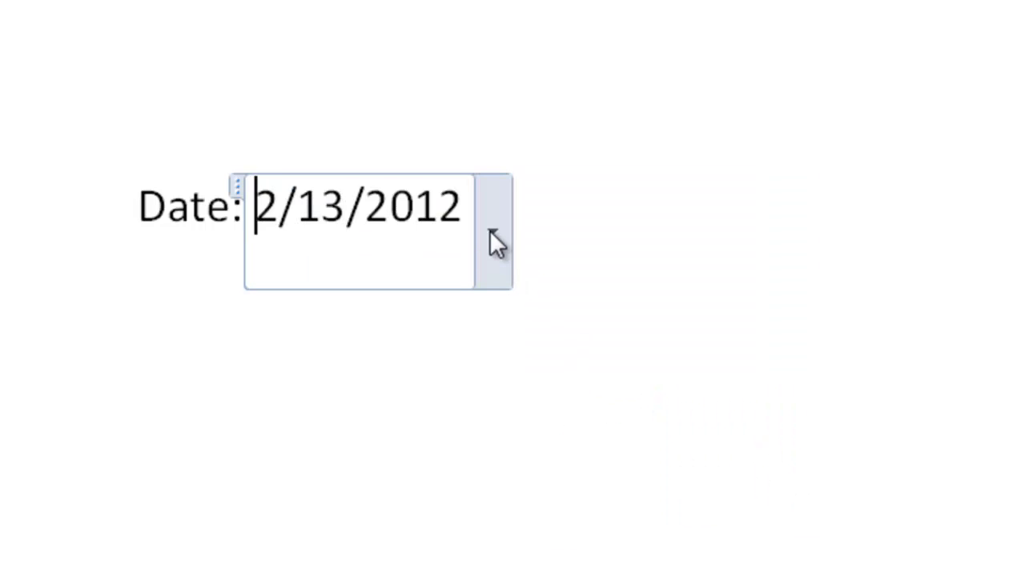
click(491, 227)
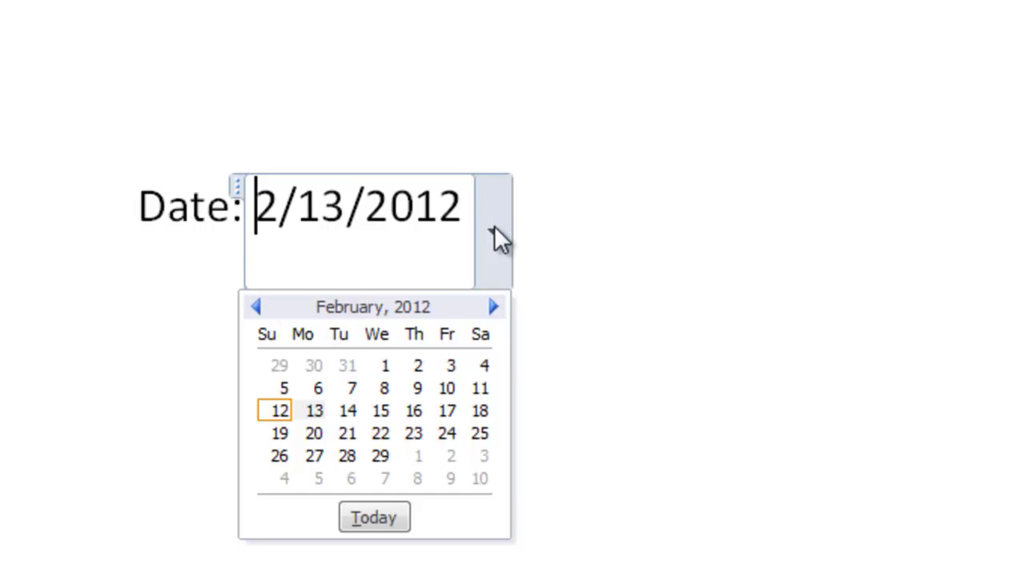
click(350, 387)
click(343, 206)
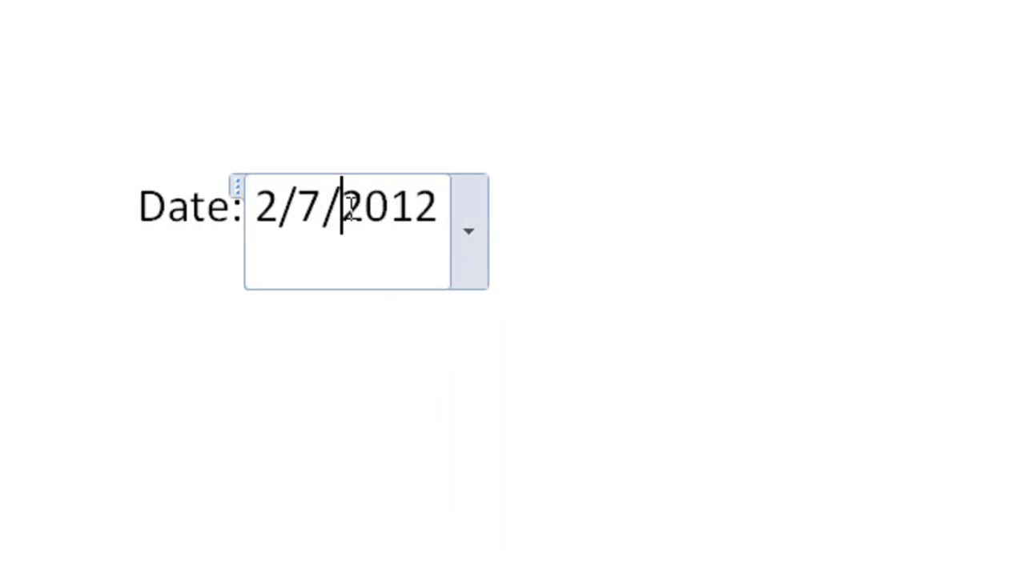
click(472, 228)
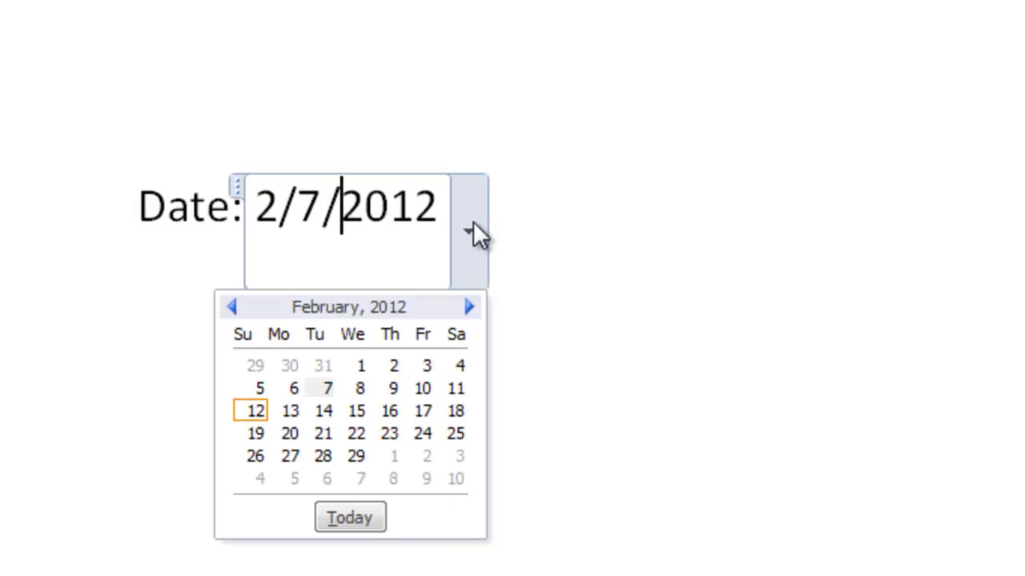
click(360, 412)
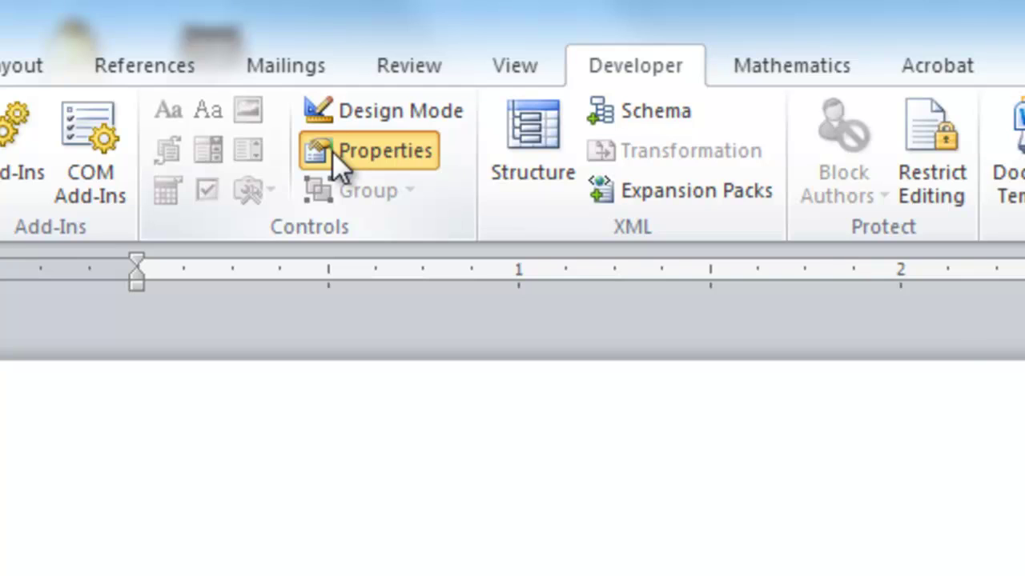
Open the date control's properties and preview several formats, choosing 12 February 2012.
click(332, 151)
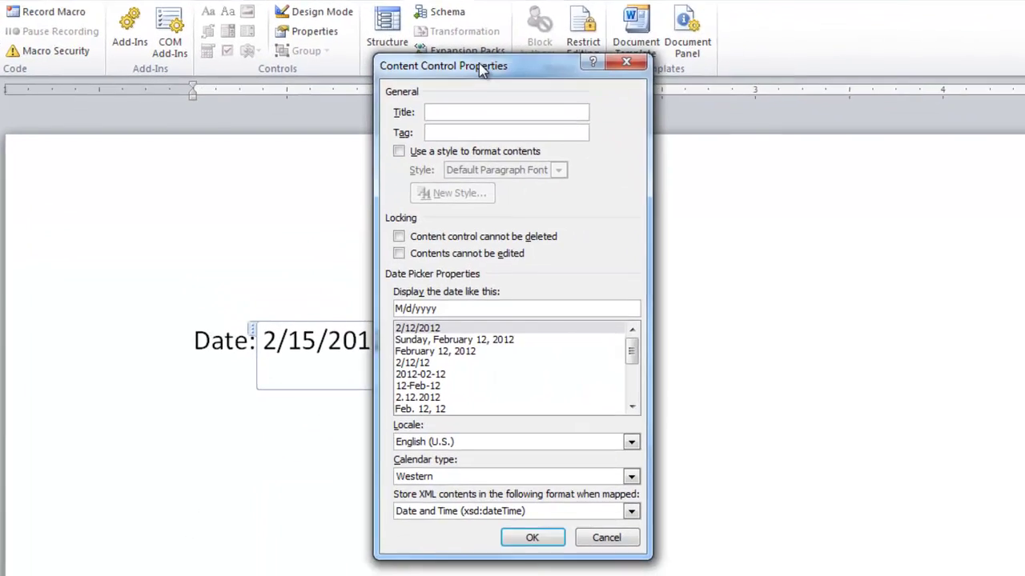
drag(700, 166, 509, 92)
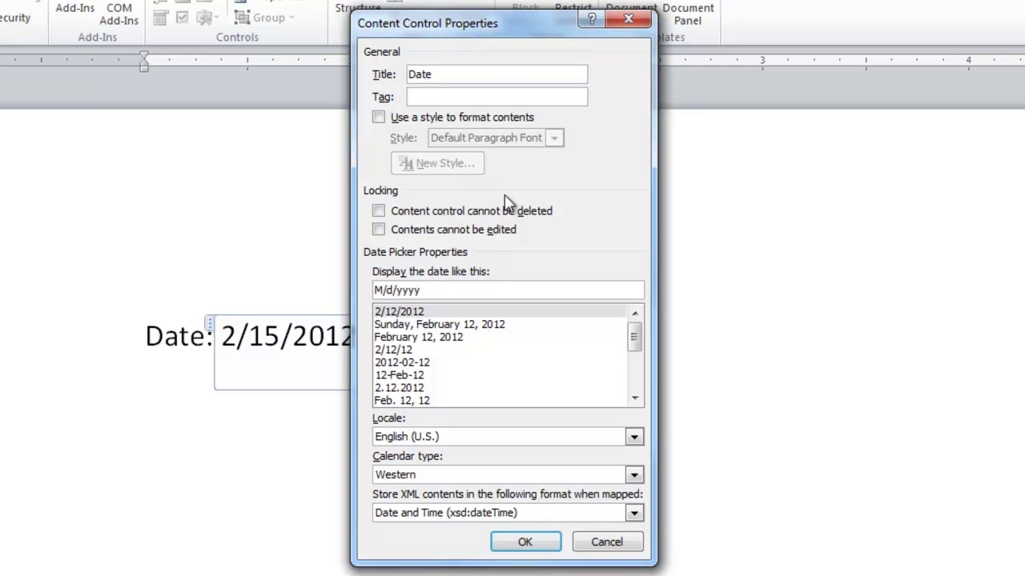
click(434, 327)
click(437, 340)
click(448, 351)
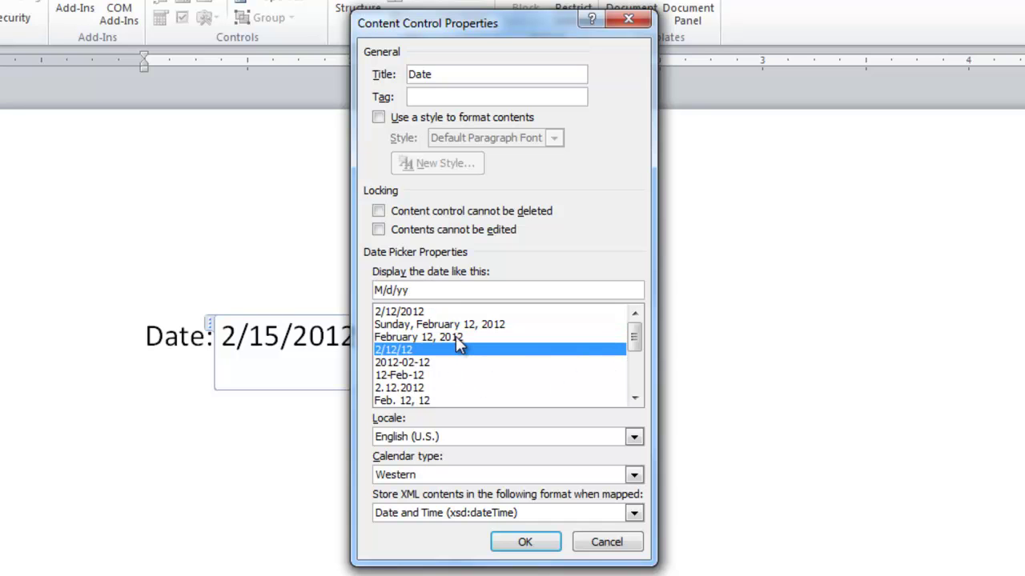
click(634, 399)
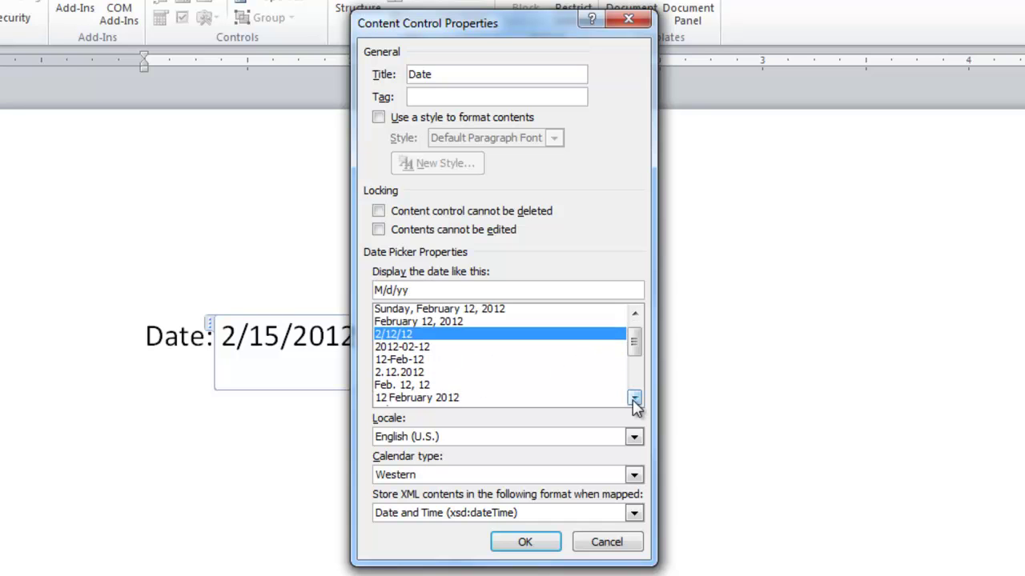
click(634, 398)
click(464, 382)
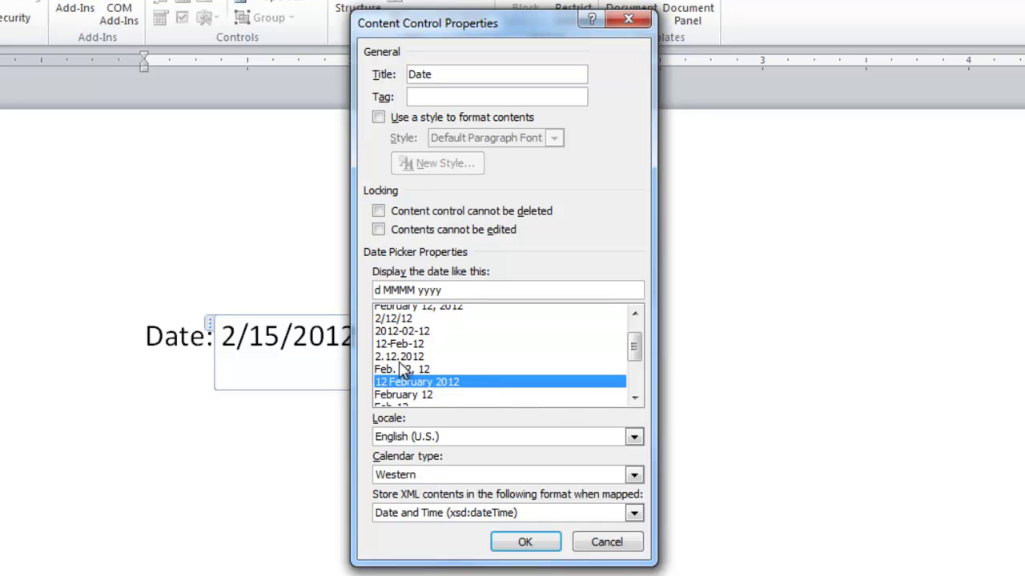
Replace the whole display format pattern with a custom one starting with 'd'.
click(382, 290)
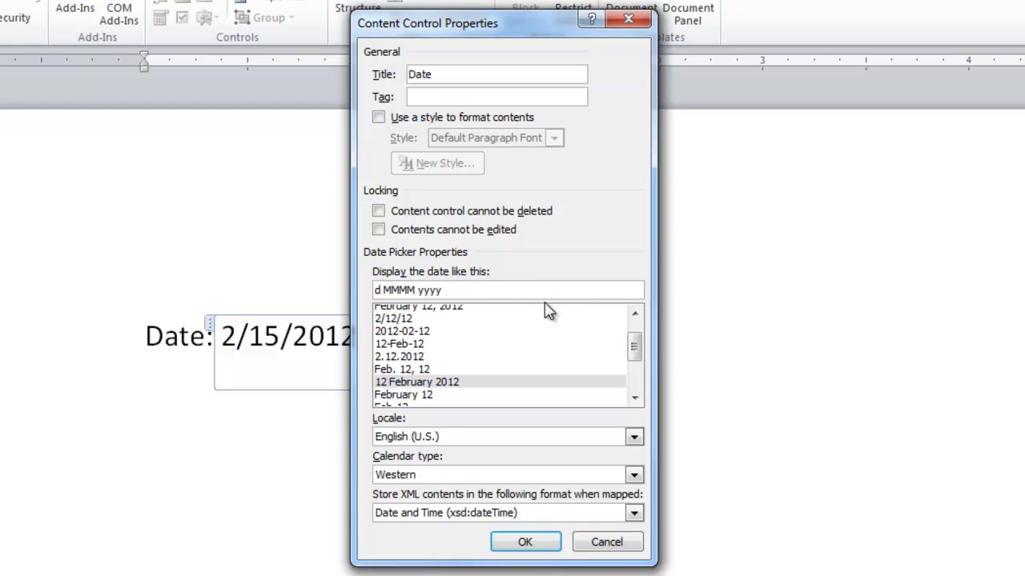
click(438, 383)
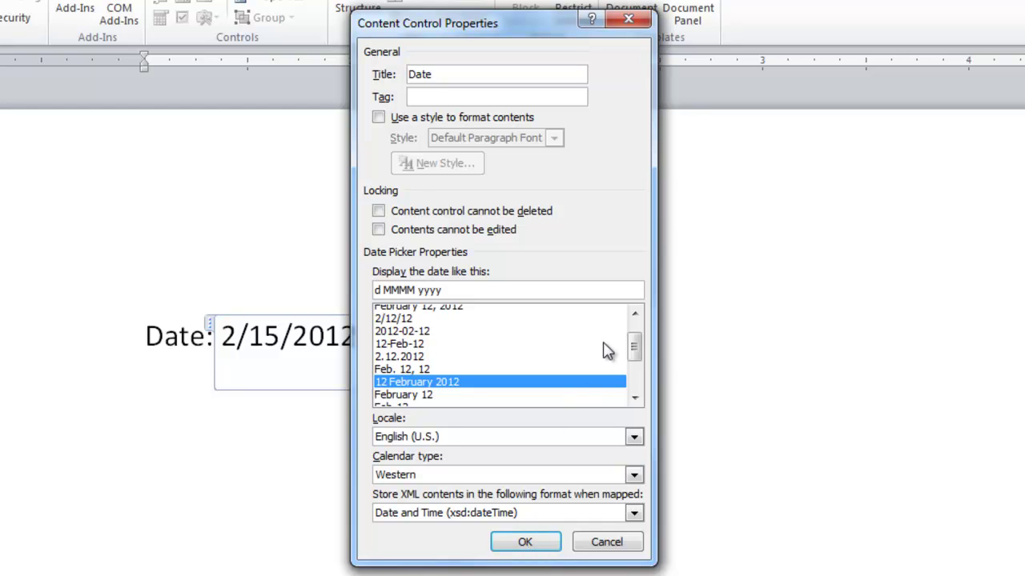
click(633, 313)
click(633, 313)
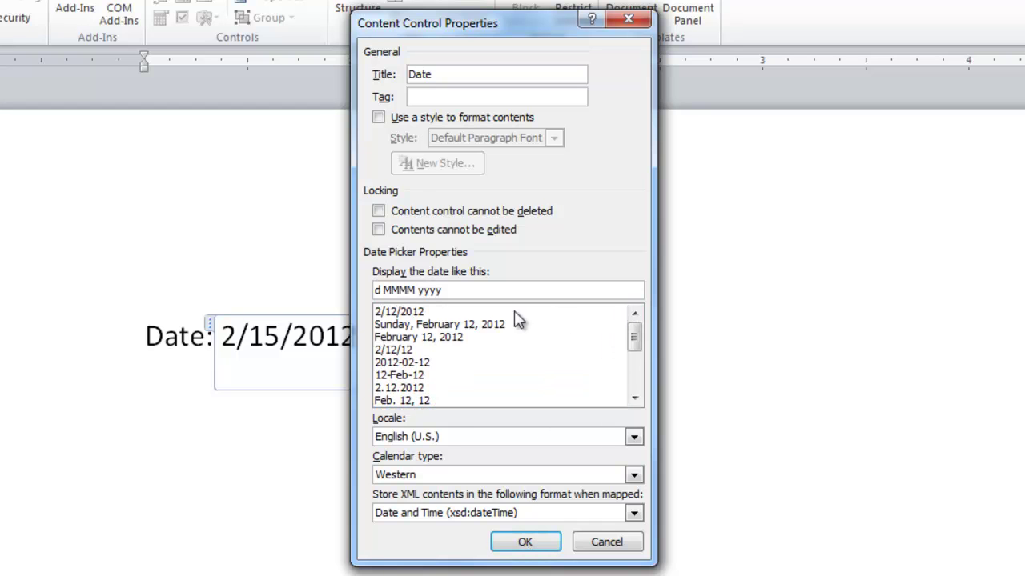
click(424, 340)
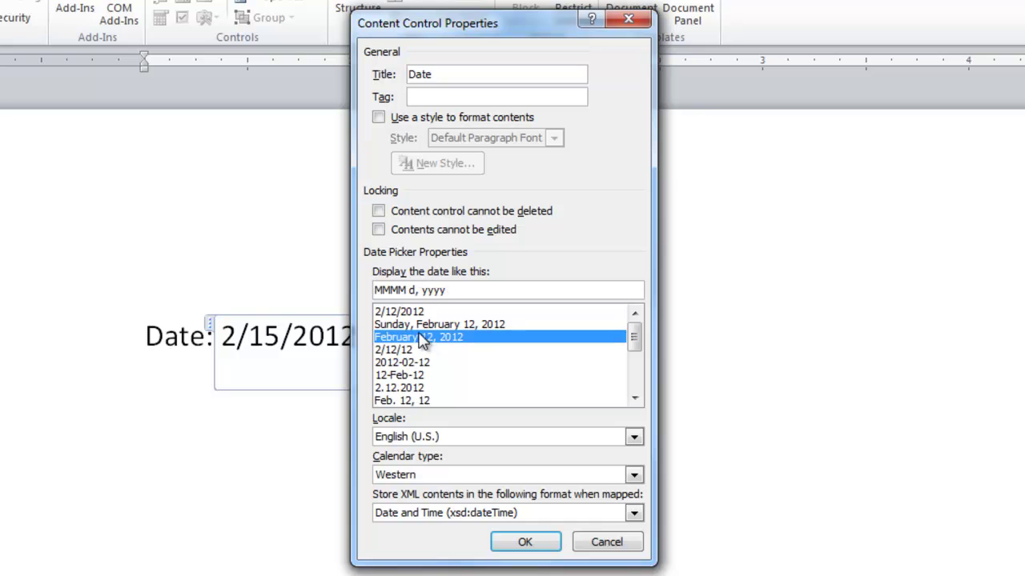
click(410, 290)
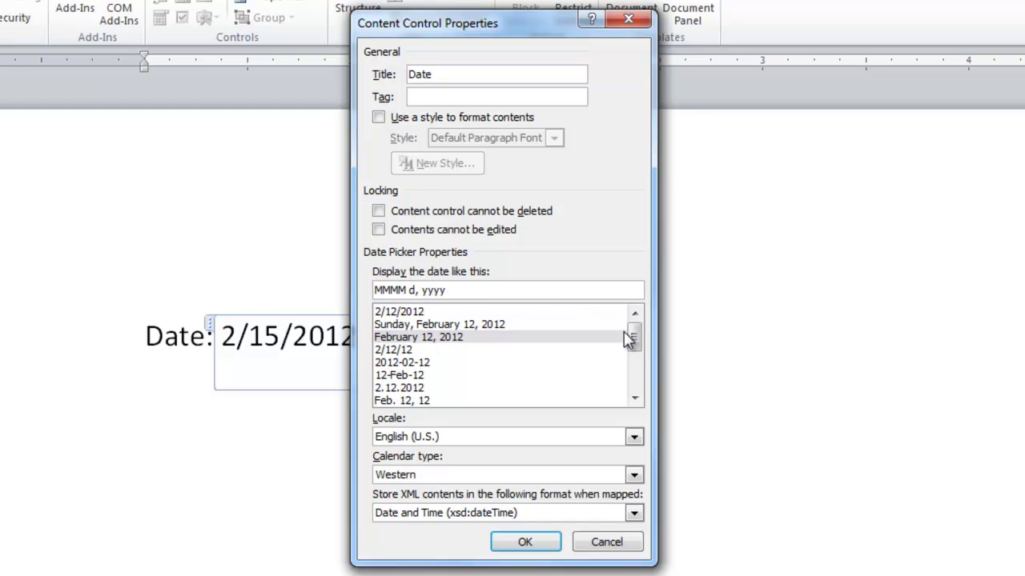
drag(633, 337, 633, 346)
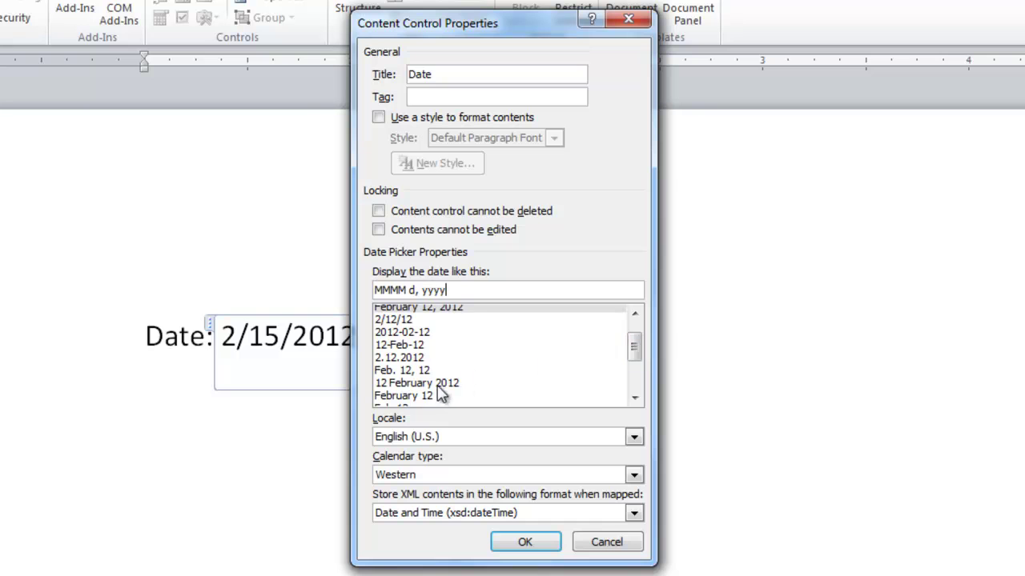
click(634, 313)
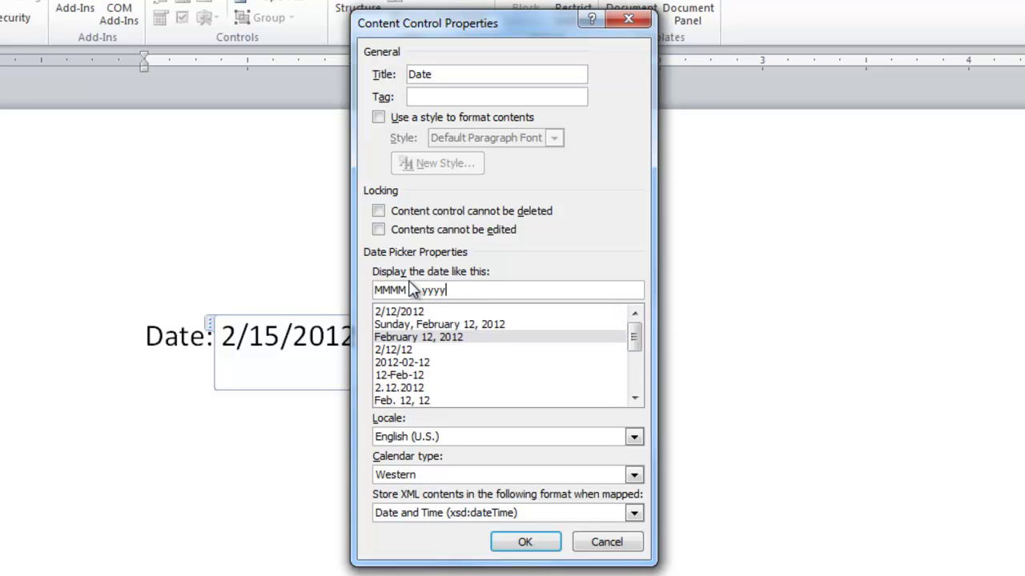
drag(473, 290, 332, 291)
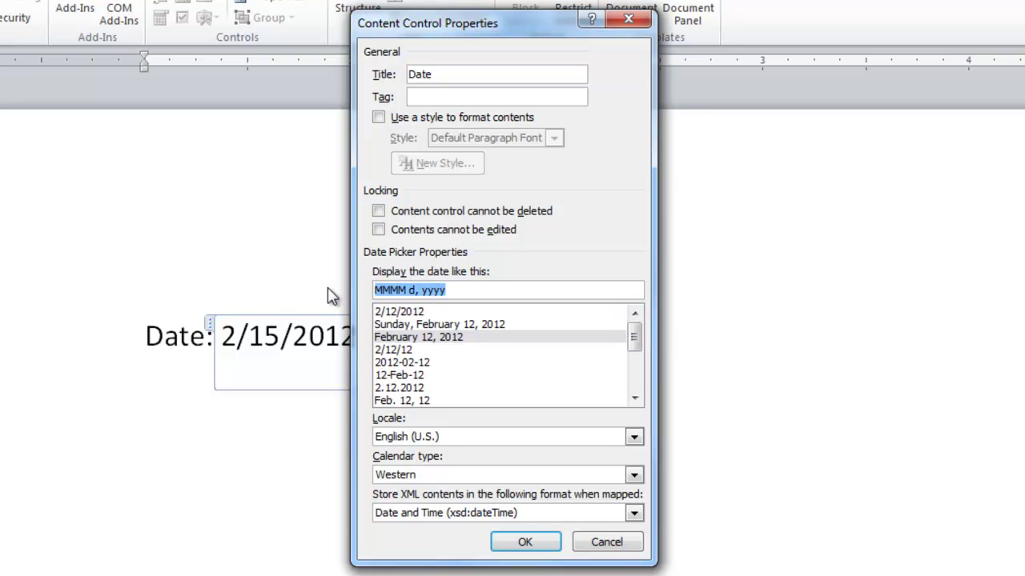
text(d)
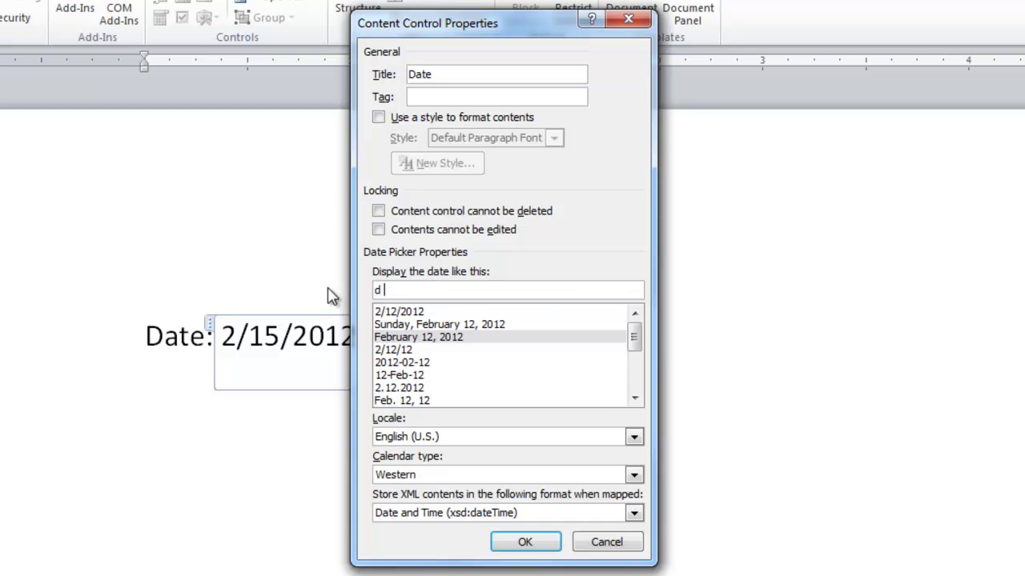
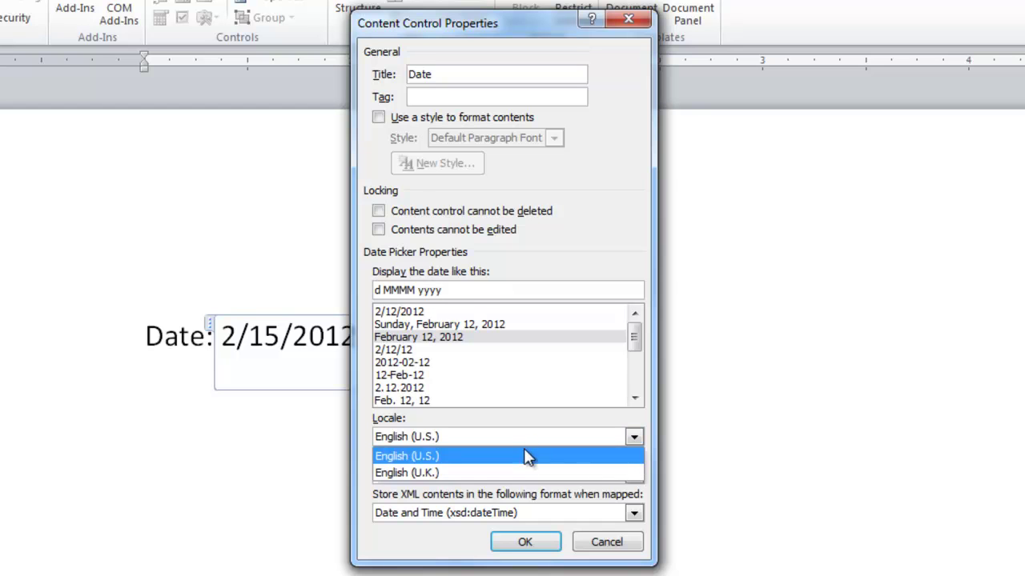
Set the Date control to English (U.K.) locale with the '15 February 2012' long date format.
click(514, 469)
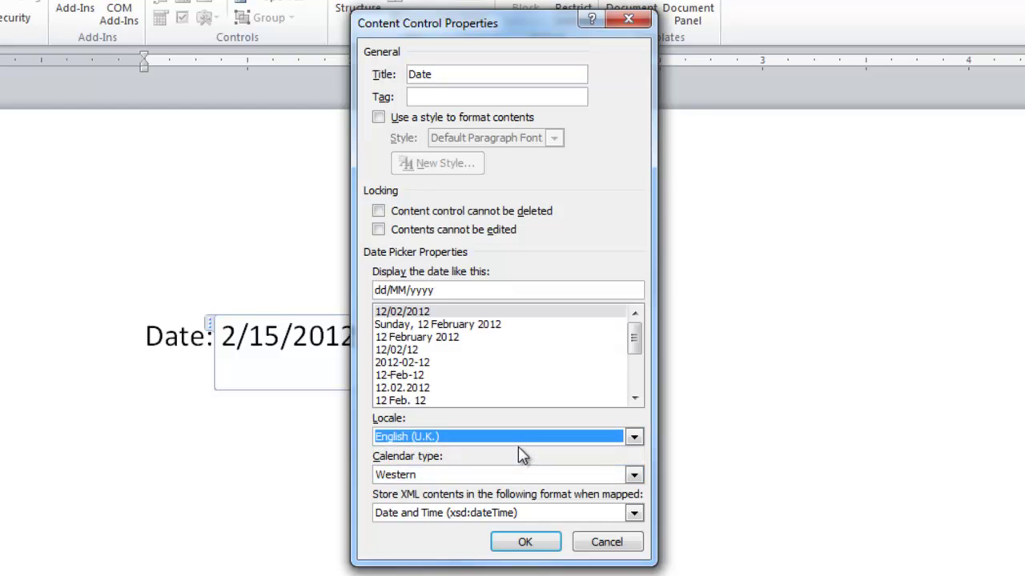
click(408, 337)
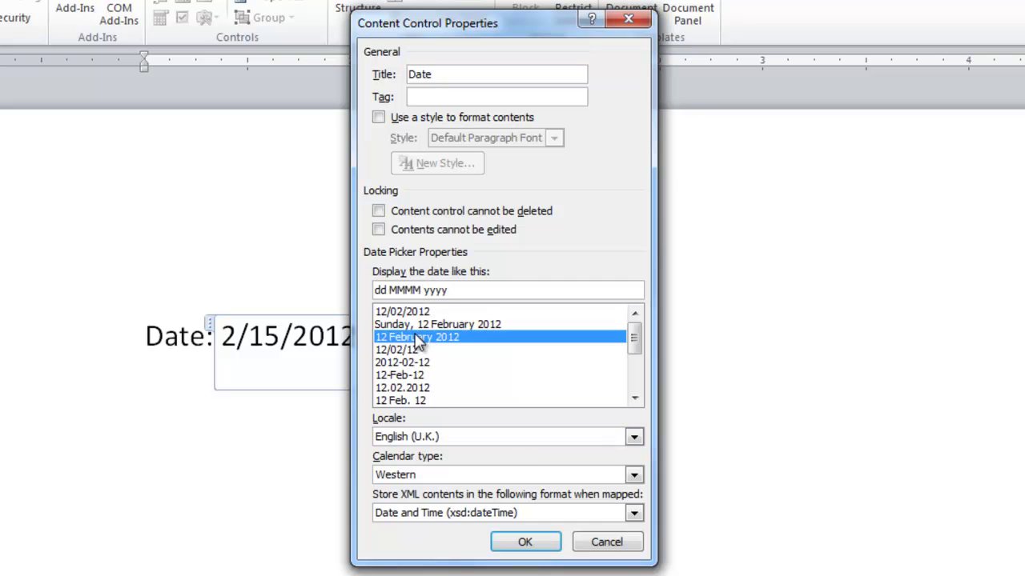
click(453, 475)
click(452, 493)
click(450, 513)
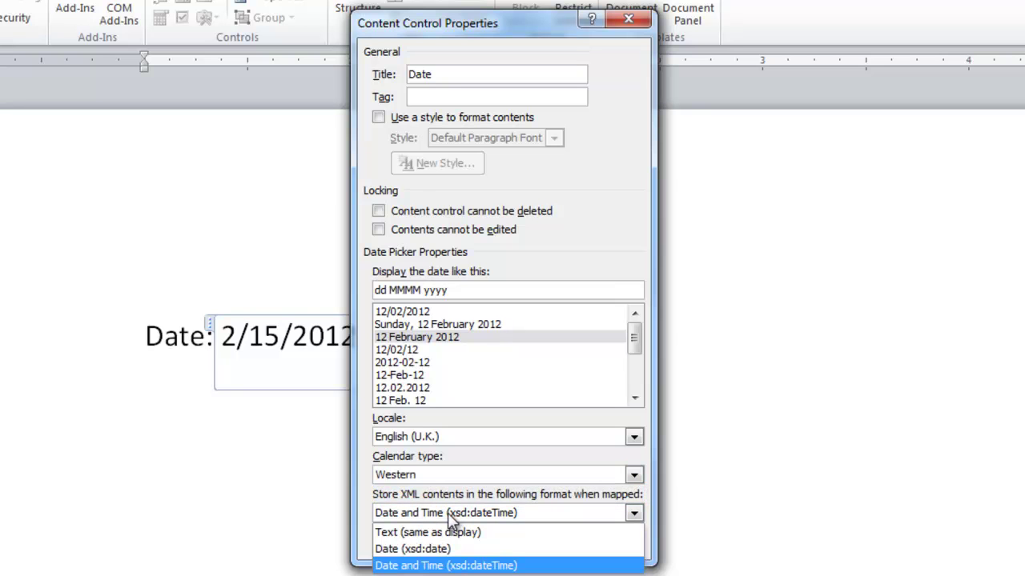
click(449, 513)
click(510, 552)
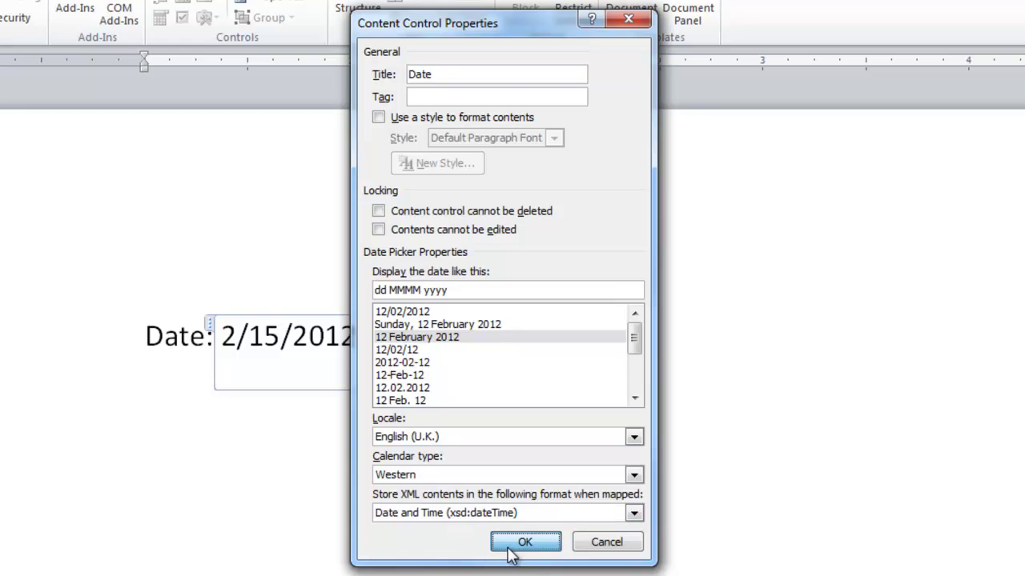
click(510, 552)
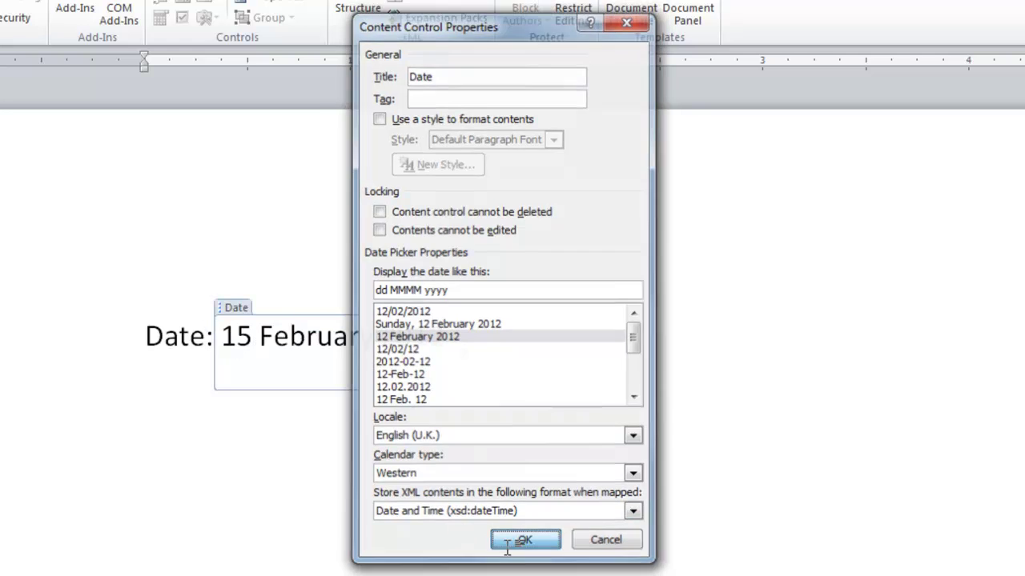
Start a new line after the date and type 'Day:'.
click(542, 341)
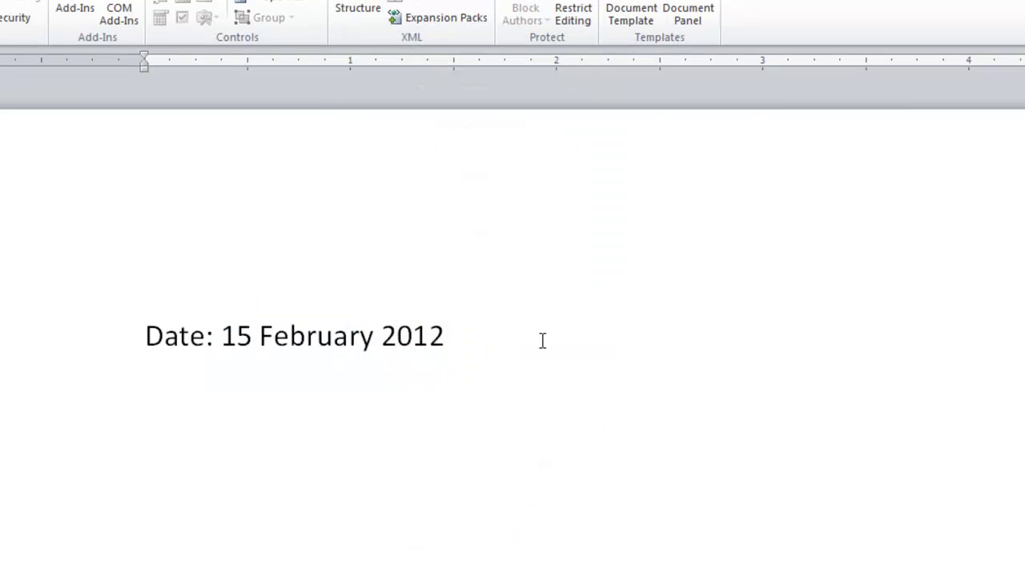
click(334, 337)
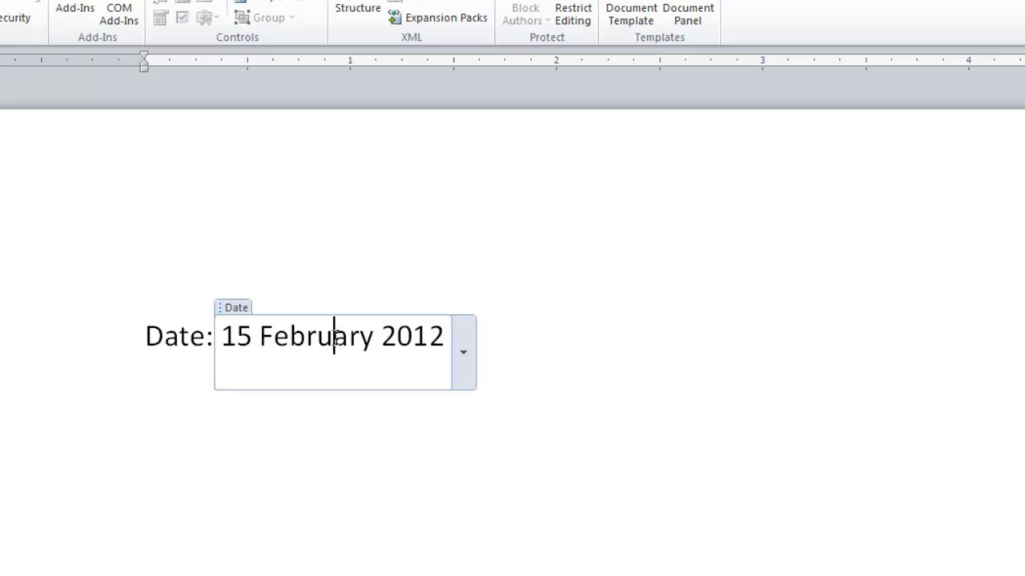
click(173, 333)
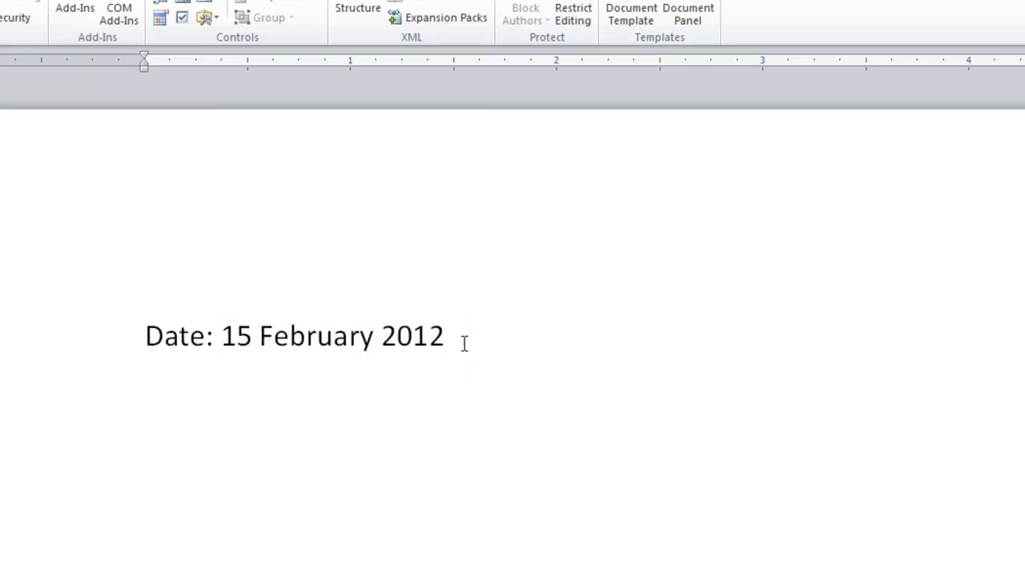
click(466, 343)
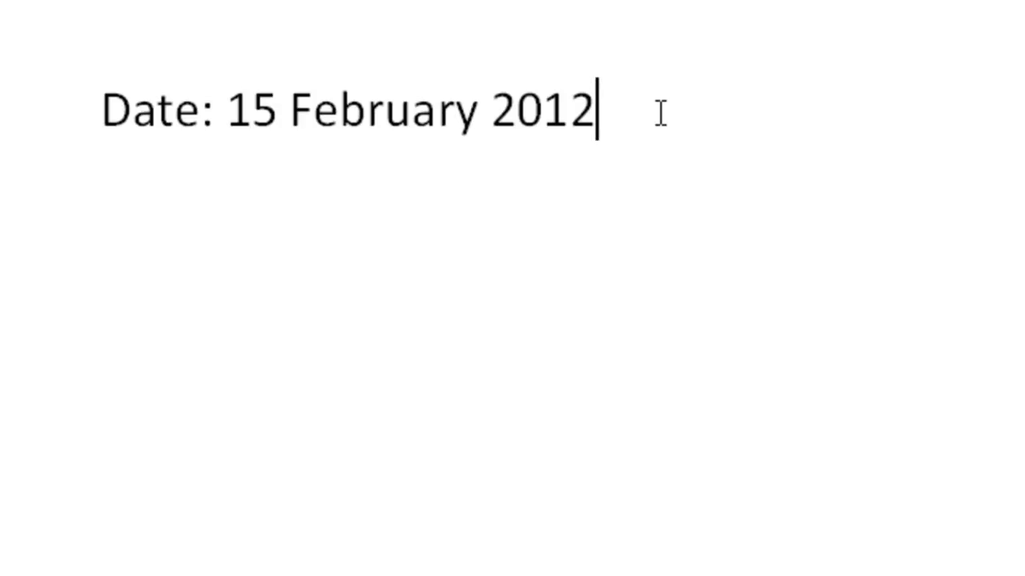
key(Return)
text(Day:)
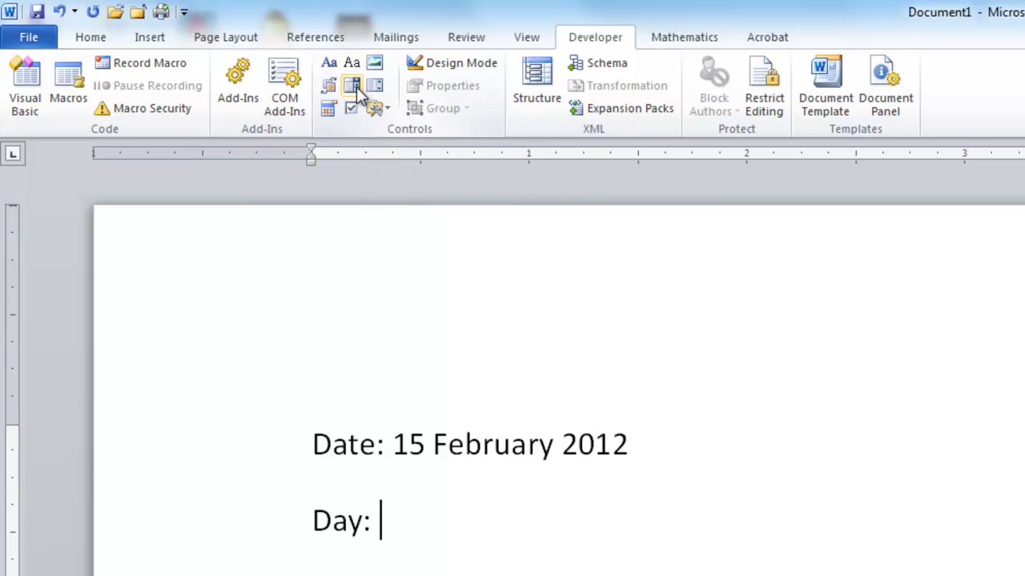
Insert a drop-down list after 'Day:', title it Day, and remove the 'Choose an item.' placeholder.
click(358, 92)
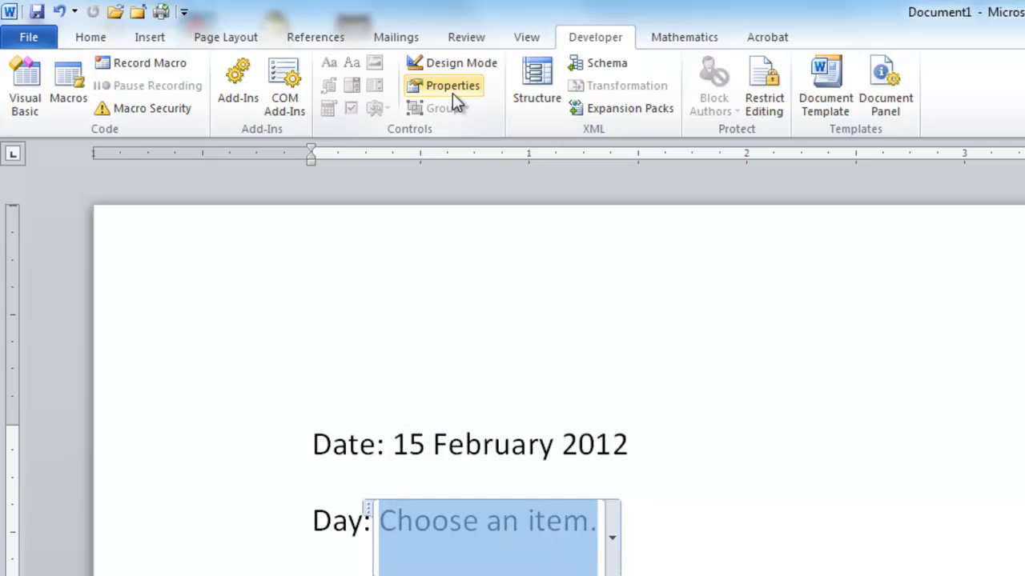
click(452, 88)
text(Day)
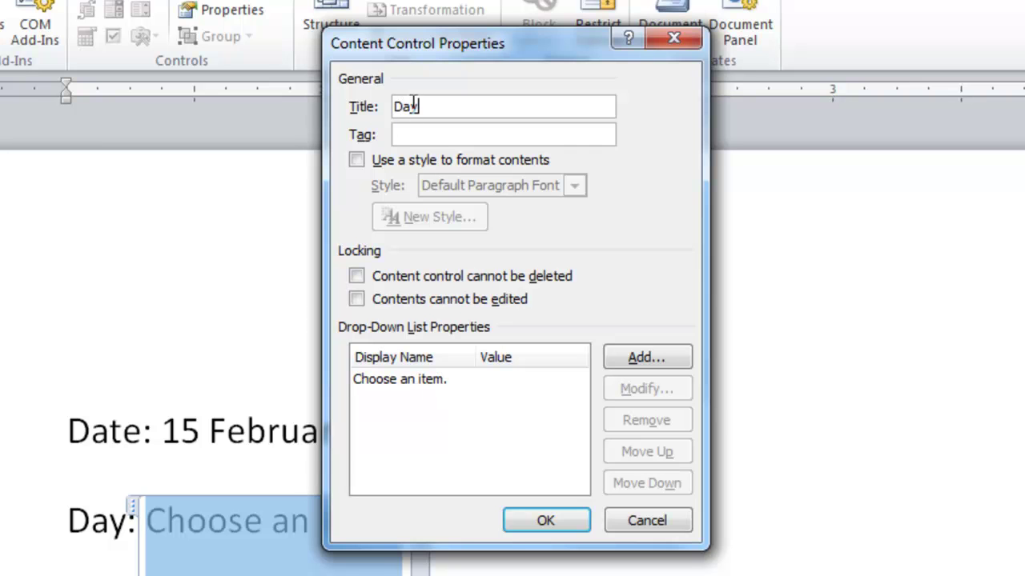
click(373, 383)
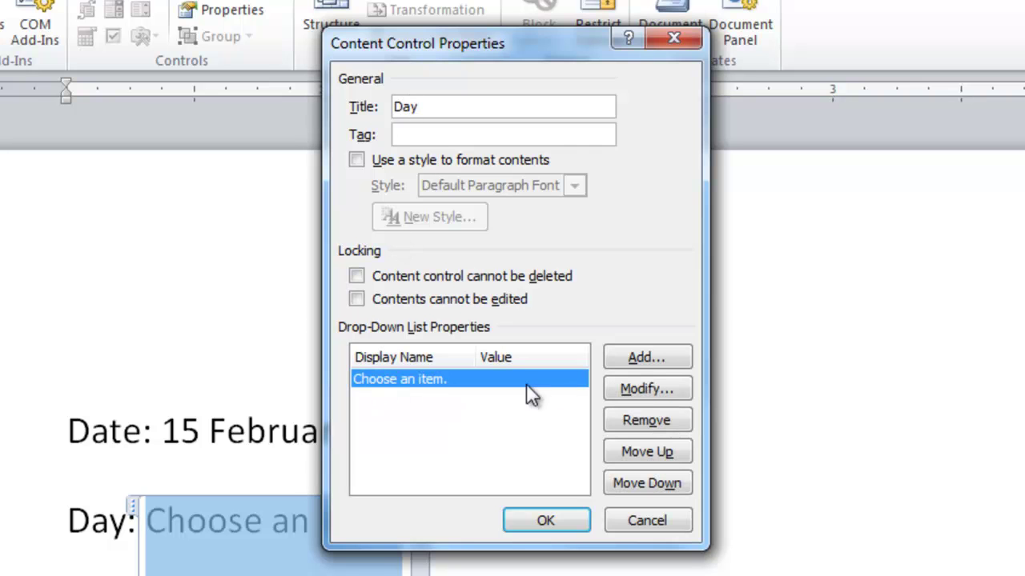
click(656, 419)
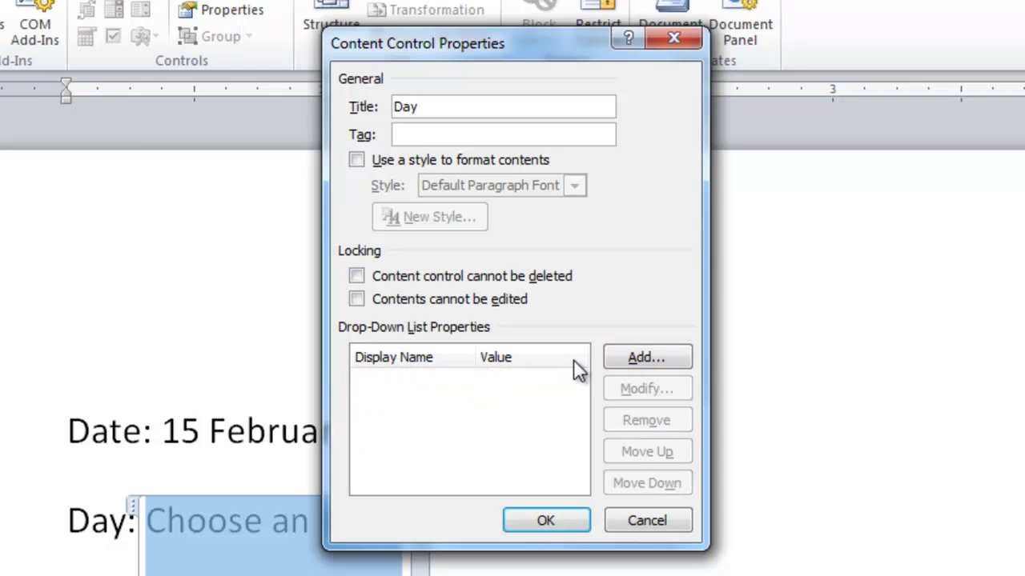
click(630, 353)
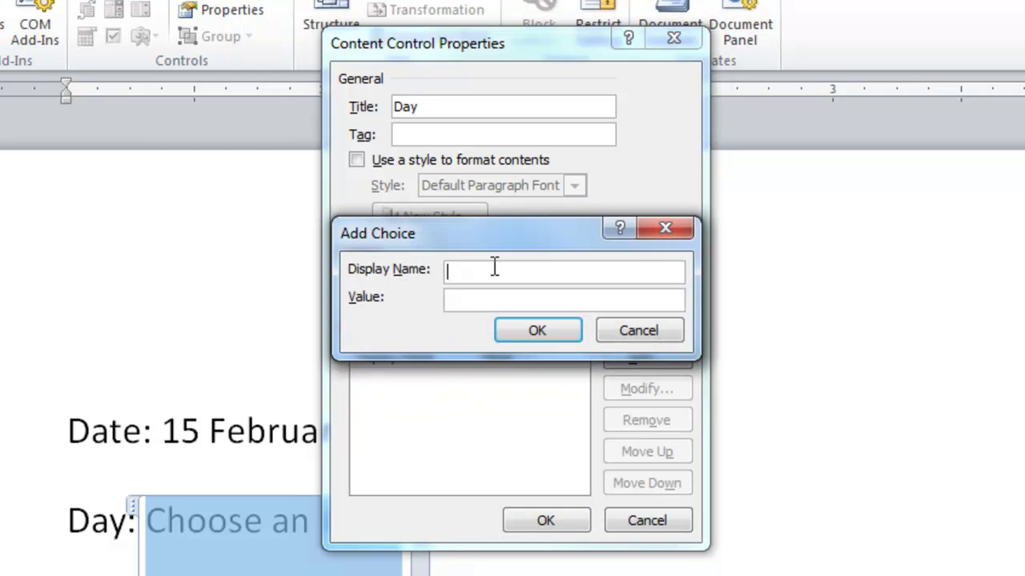
Add Sunday, Monday, Tuesday and Wednesday as choices in the Day drop-down.
text(Sunday)
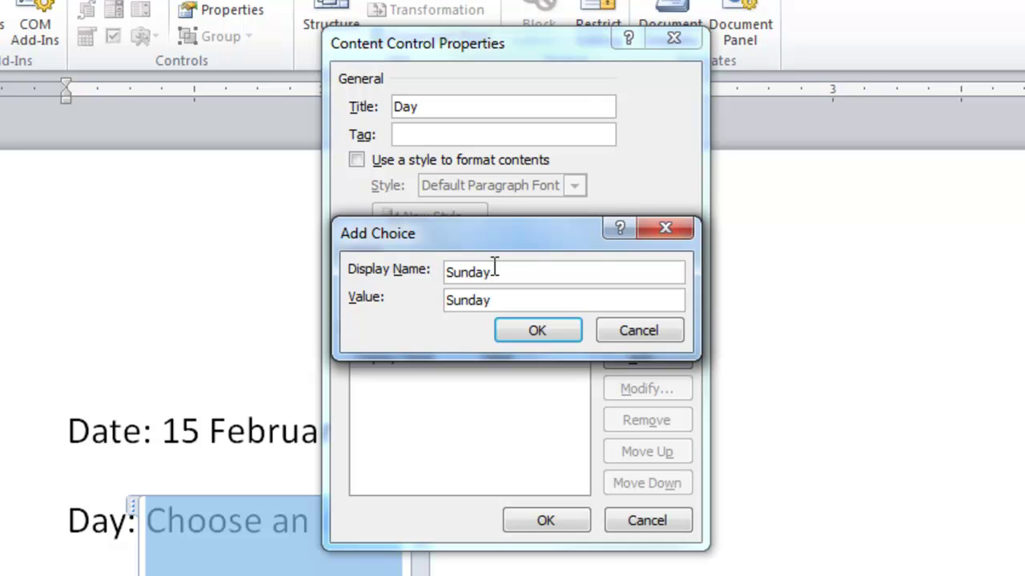
click(515, 335)
click(629, 366)
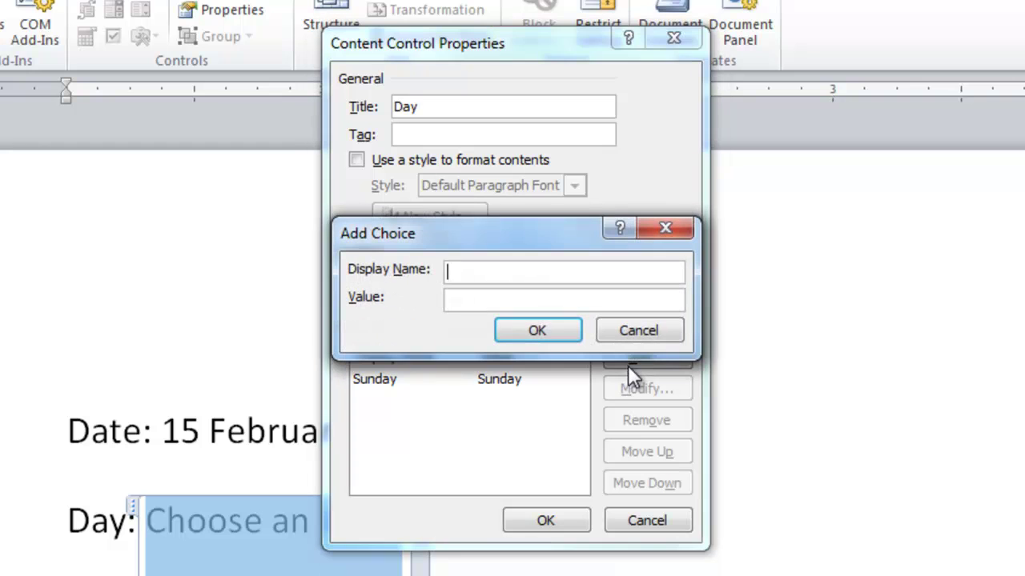
text(Moday)
key(BackSpace)
text(nday)
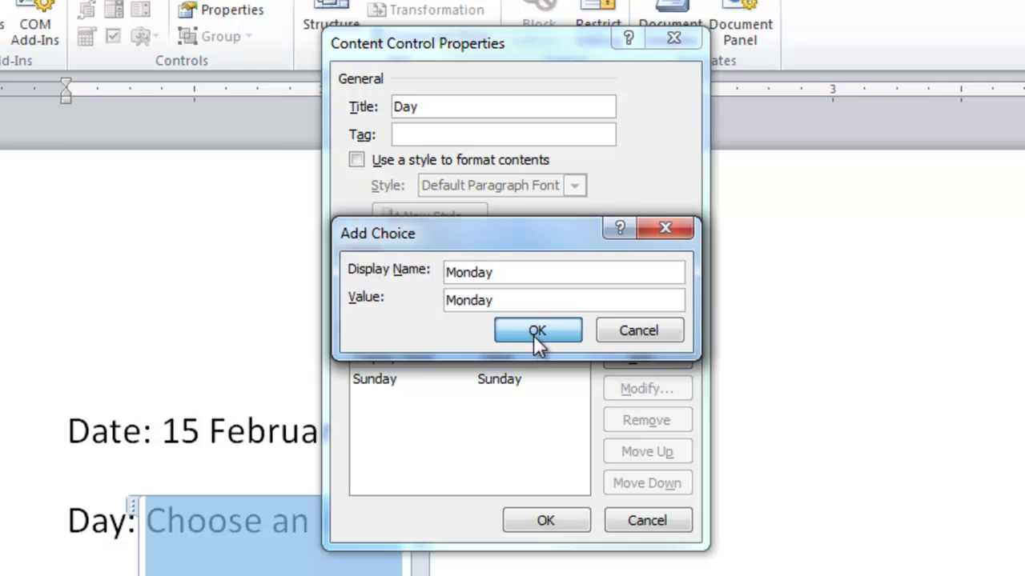
click(537, 339)
click(639, 362)
text(Tuesday)
key(Return)
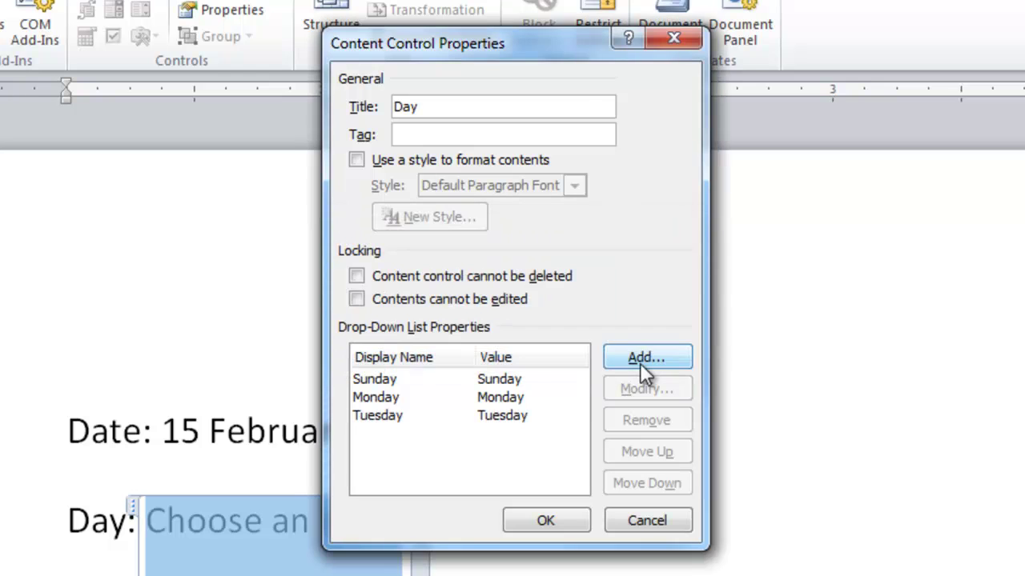
click(640, 363)
text(Wednesday)
key(Return)
Add Thursday, Friday and Saturday as choices and apply the Day list.
click(640, 363)
text(Thurs)
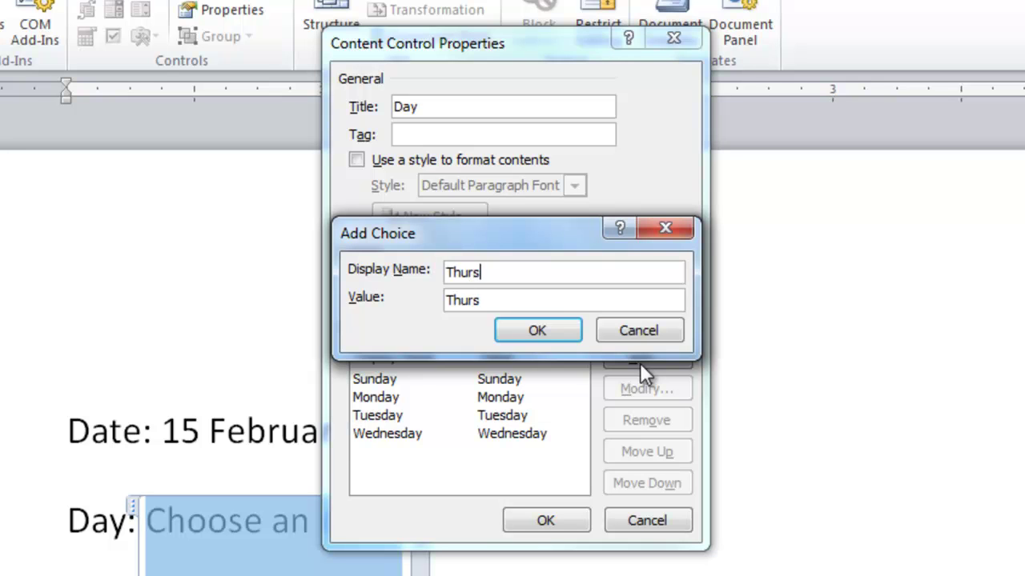
text(day)
key(Return)
click(640, 362)
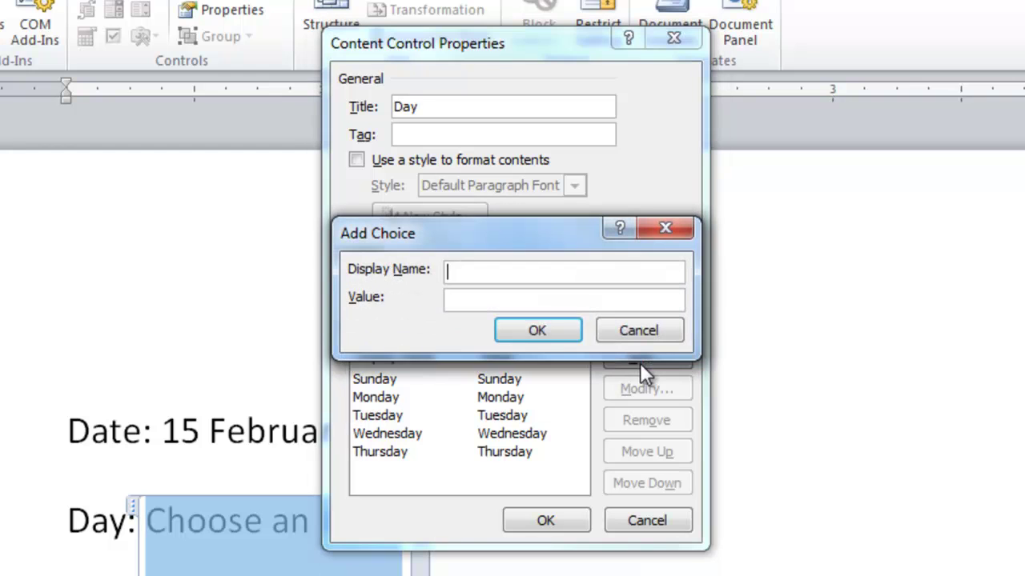
text(Friday)
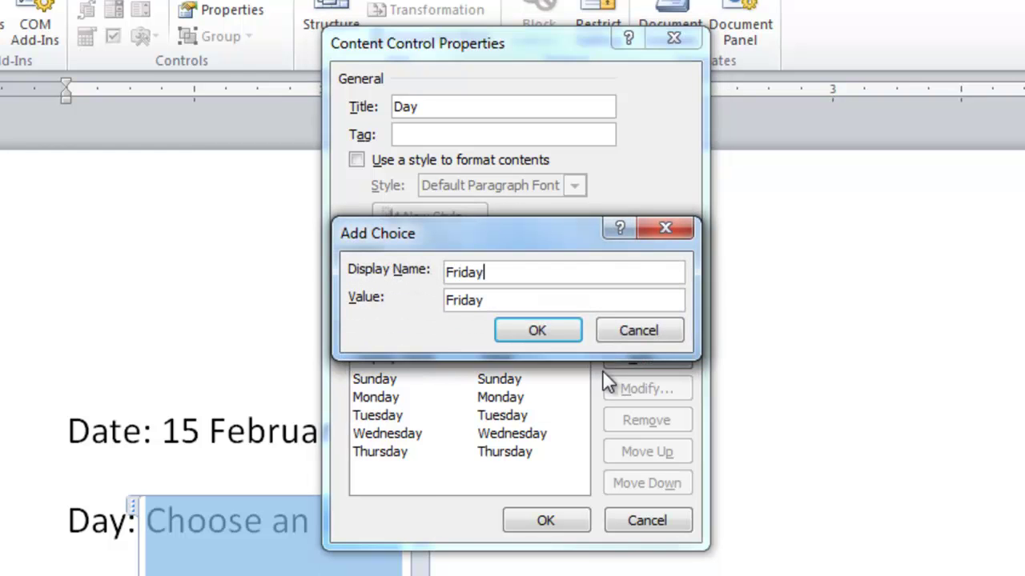
click(545, 327)
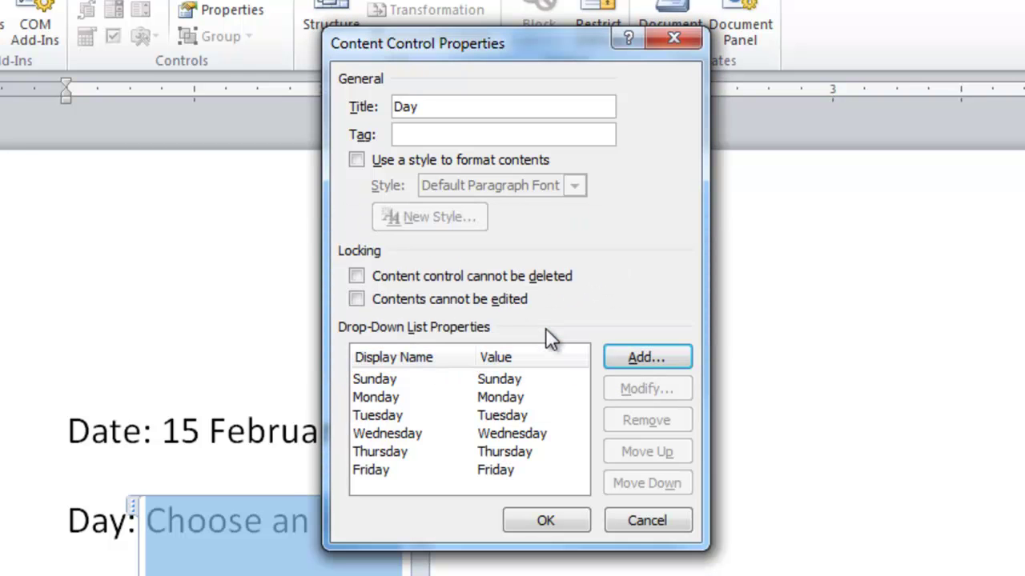
key(Return)
text(Saturd)
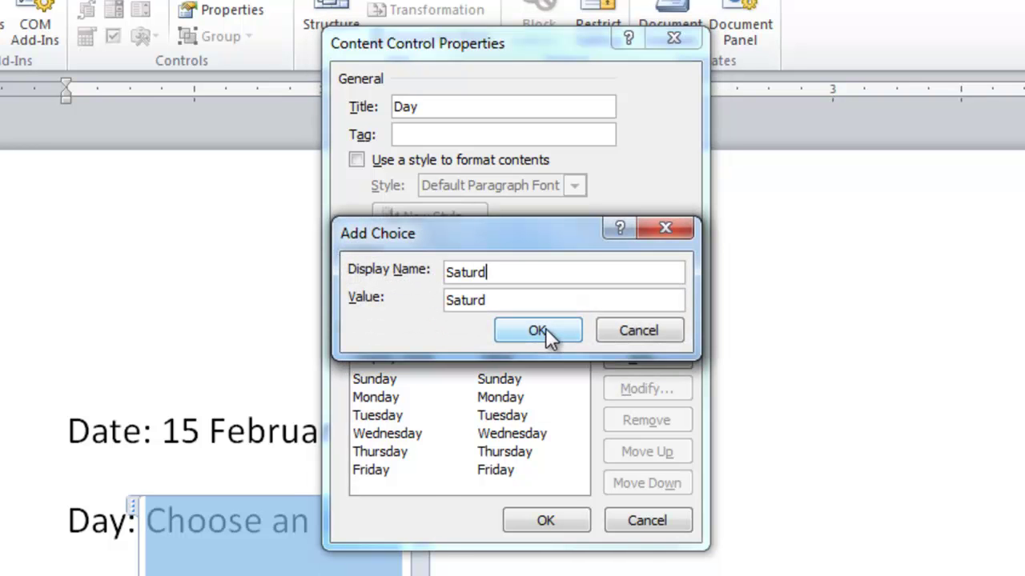
text(ay)
click(545, 328)
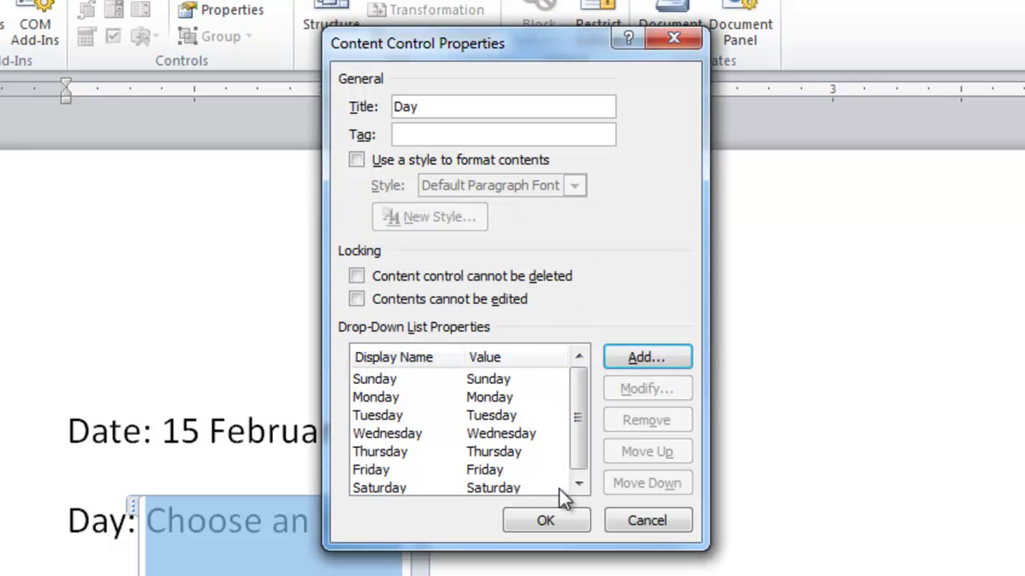
click(545, 519)
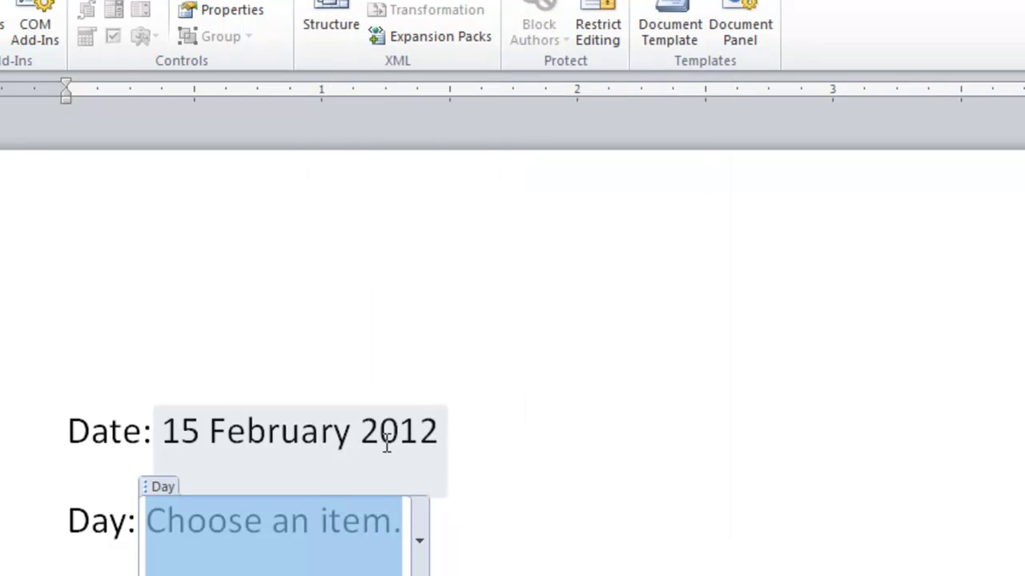
Check that the date picker shows 15 February 2012.
click(386, 446)
click(650, 162)
click(650, 162)
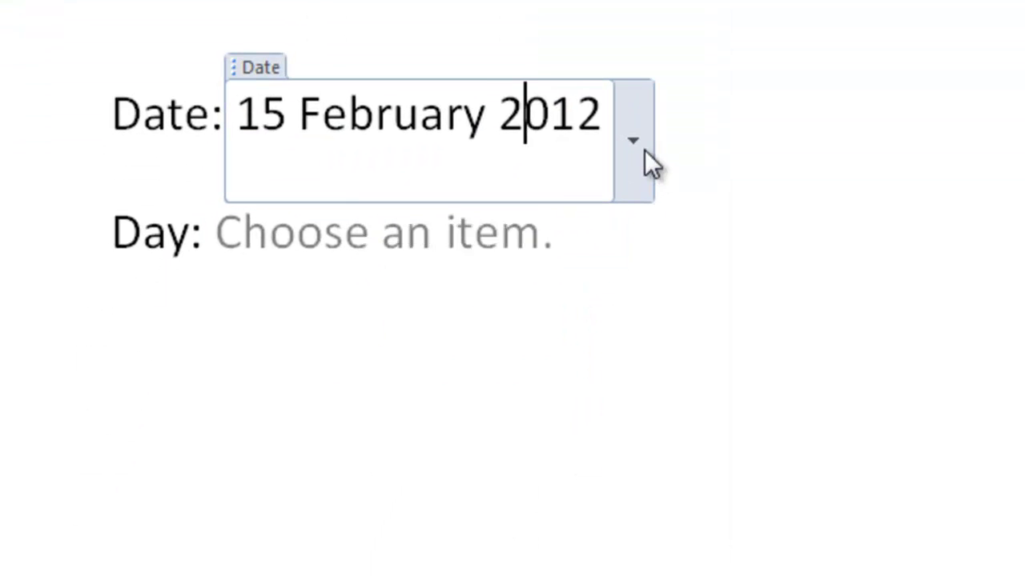
click(144, 232)
Test the Day drop-down by choosing Wednesday, then Thursday, and finally Monday.
click(490, 237)
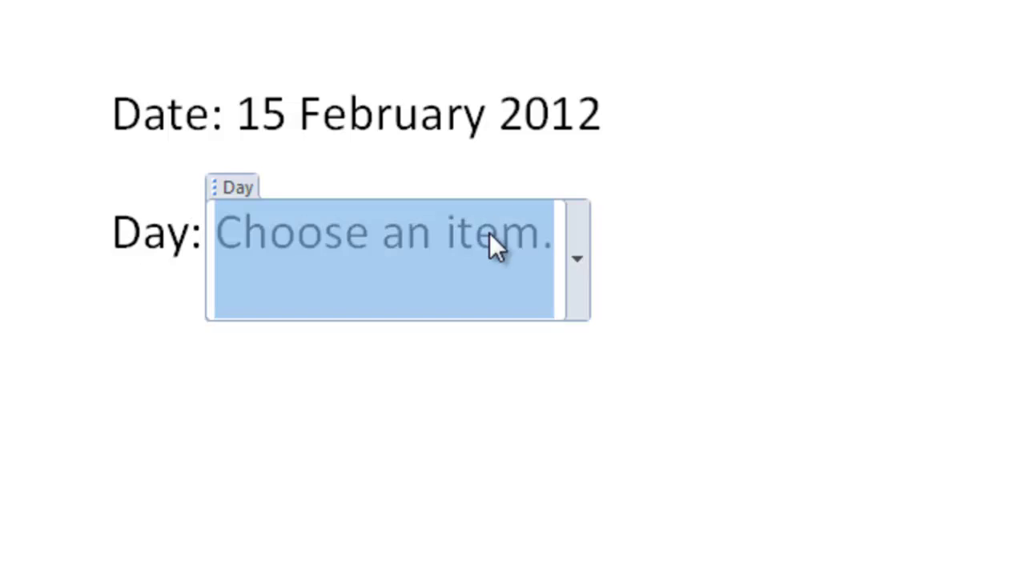
click(580, 237)
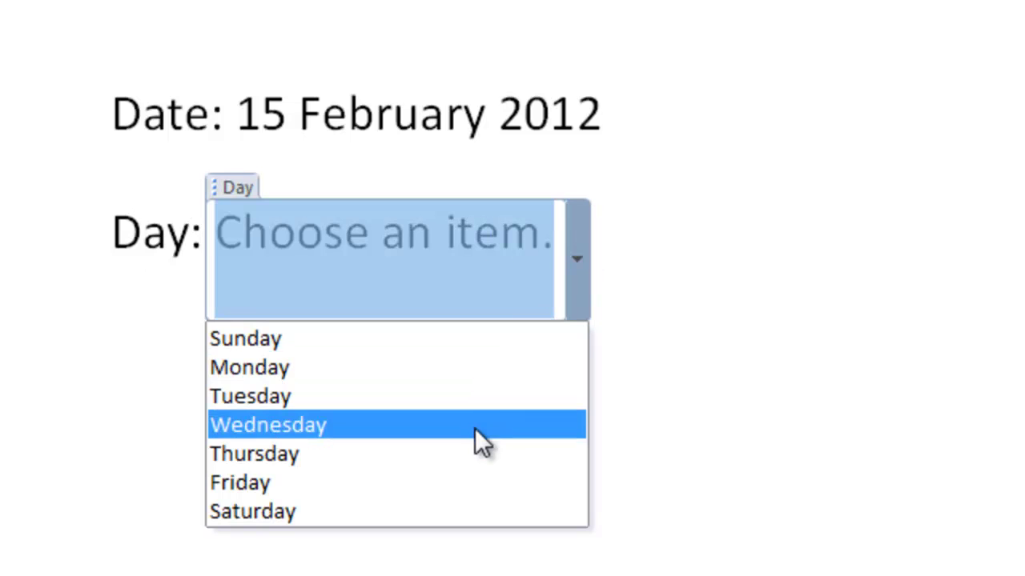
click(475, 424)
click(491, 260)
click(407, 454)
click(430, 270)
click(400, 359)
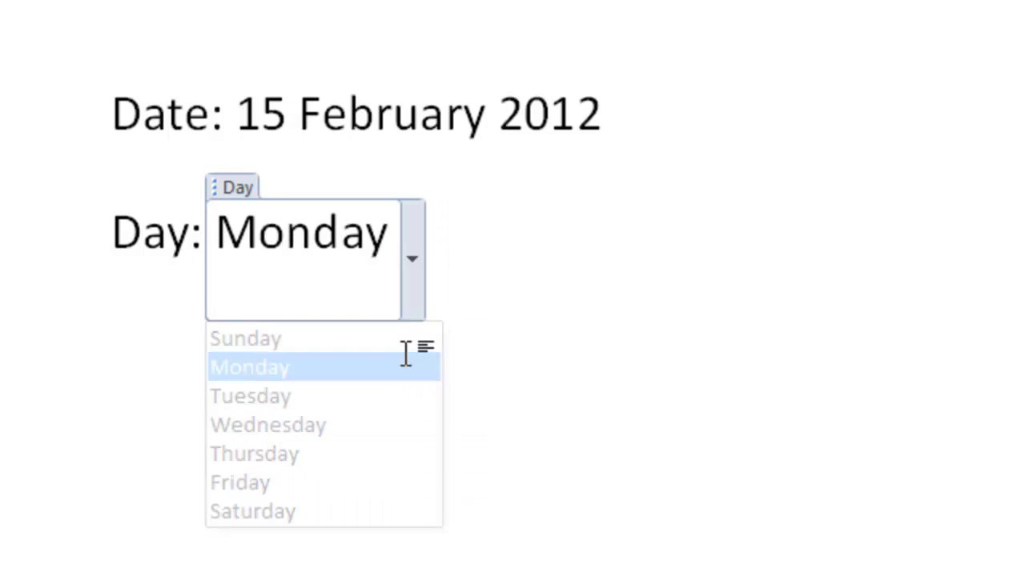
click(486, 237)
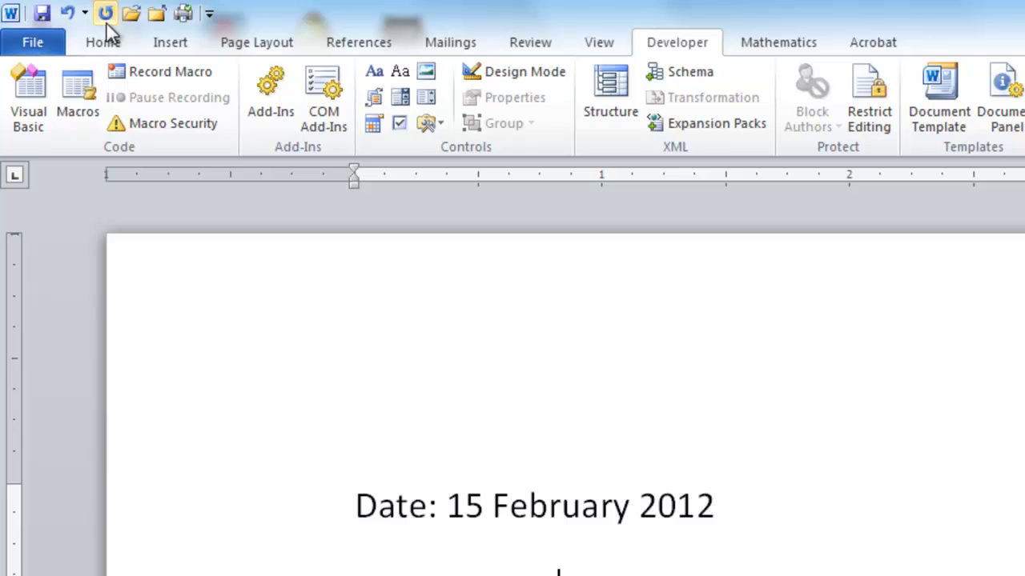
In the Open dialog, browse January 2012's 1st and 2nd Week folders.
click(126, 21)
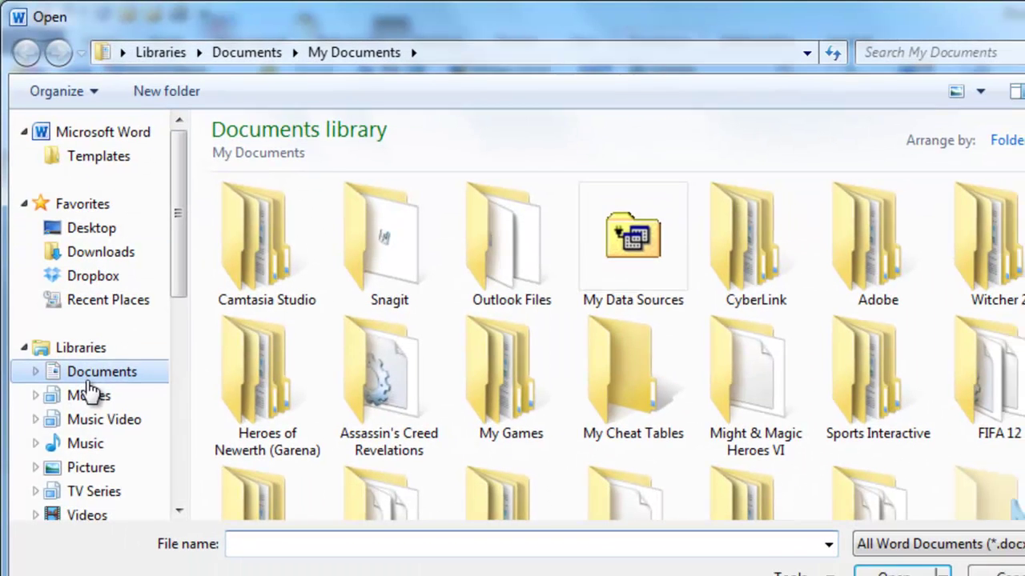
click(92, 374)
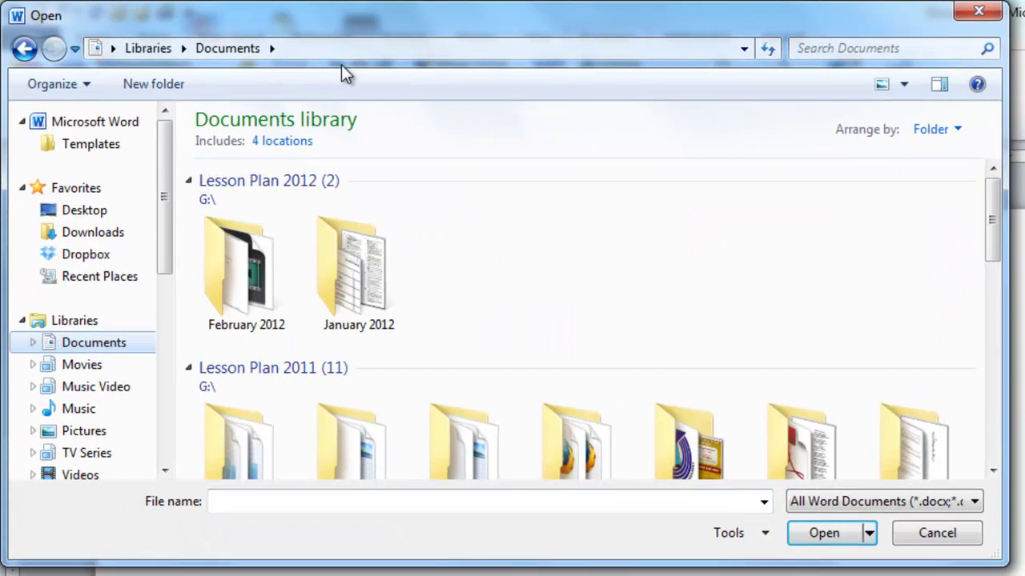
click(358, 303)
double_click(357, 303)
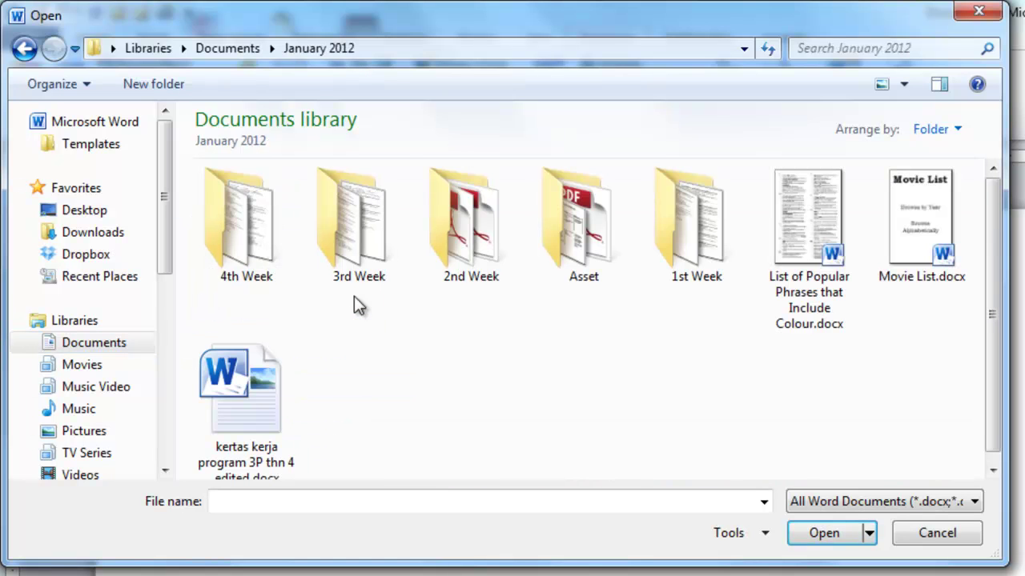
double_click(694, 264)
key(BackSpace)
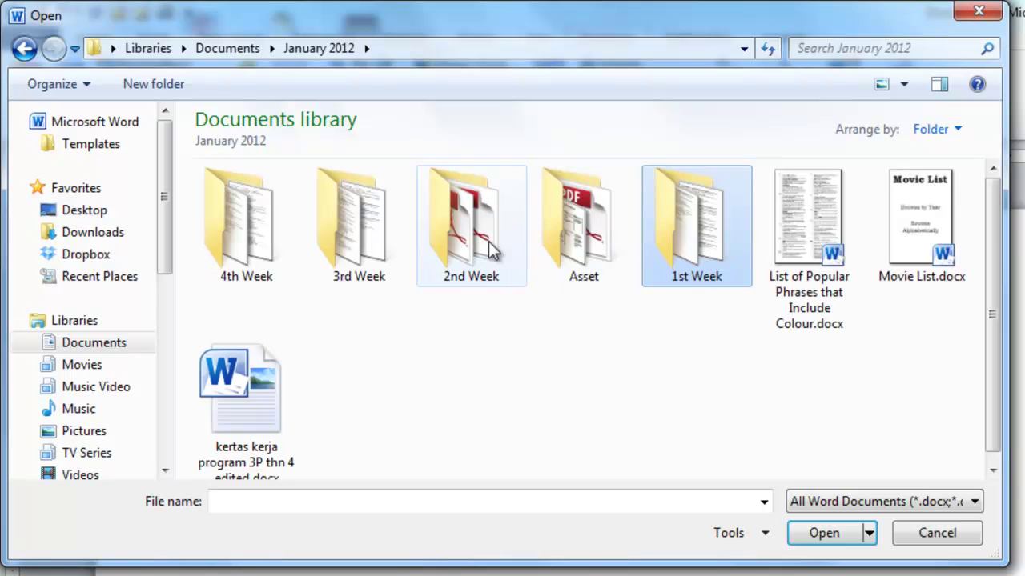
click(473, 250)
double_click(471, 242)
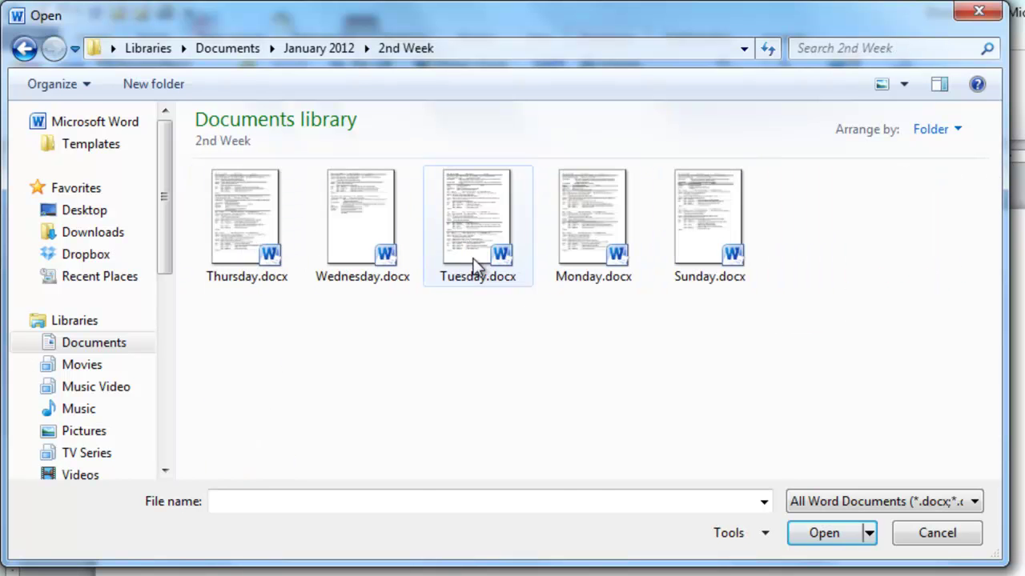
drag(835, 338, 666, 295)
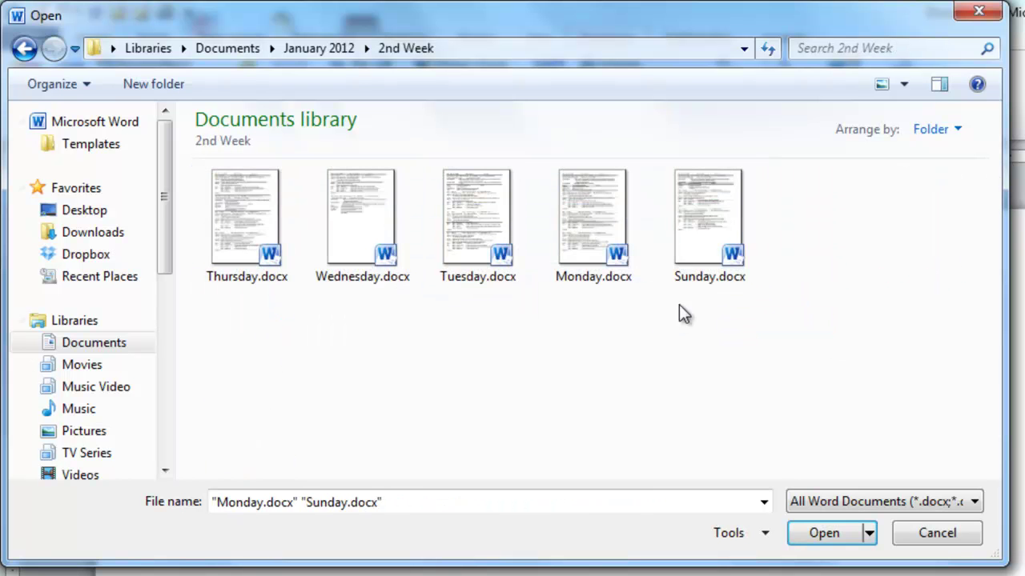
Look through January 2012's 3rd and 4th Week folders, then return to Documents.
key(BackSpace)
double_click(371, 240)
drag(681, 325, 350, 293)
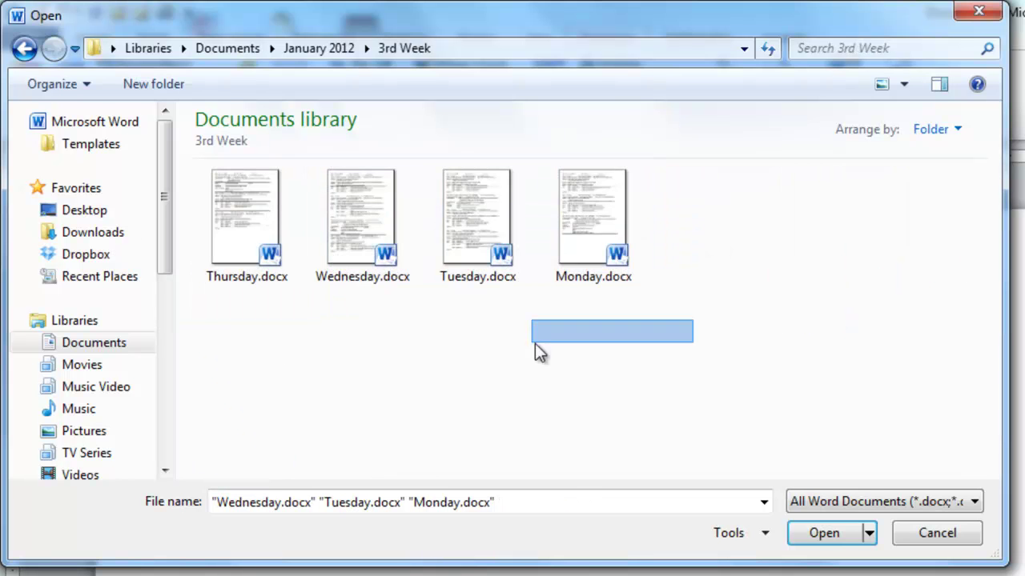
key(BackSpace)
double_click(220, 240)
drag(588, 325, 562, 340)
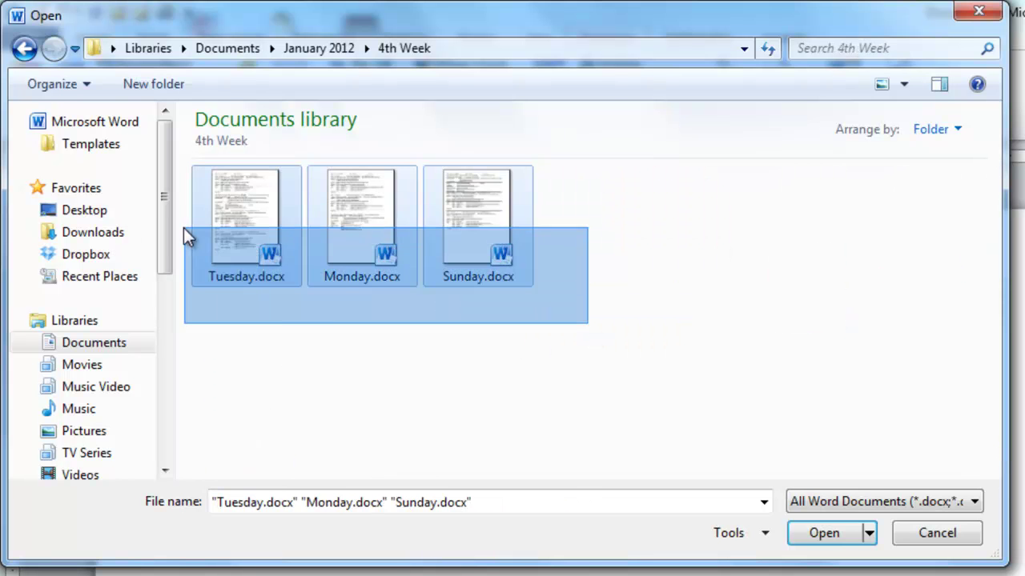
key(BackSpace)
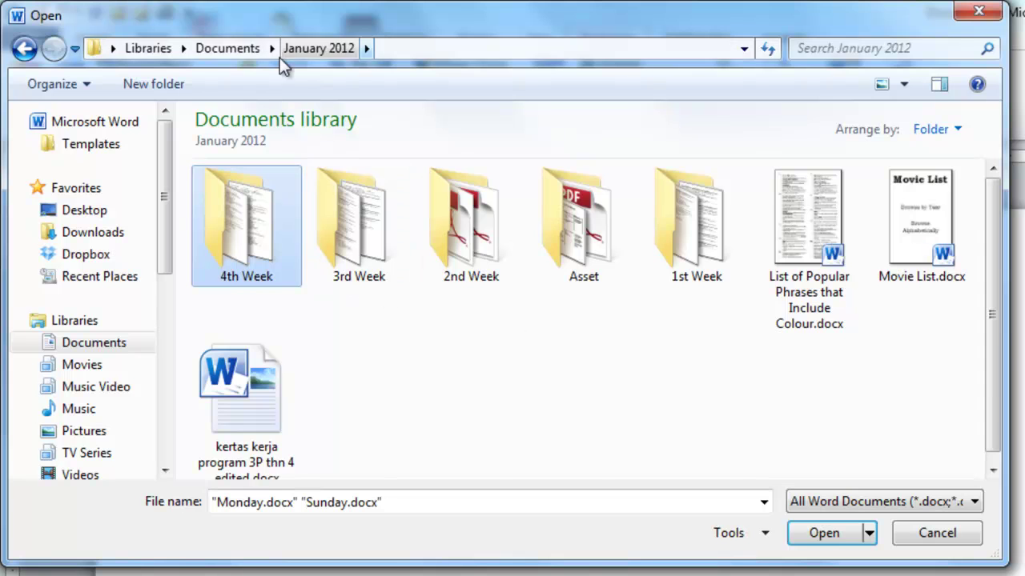
click(232, 46)
Browse February 2012's 4th and 5th Week folders, then select Monday.docx in 6th Week.
double_click(247, 265)
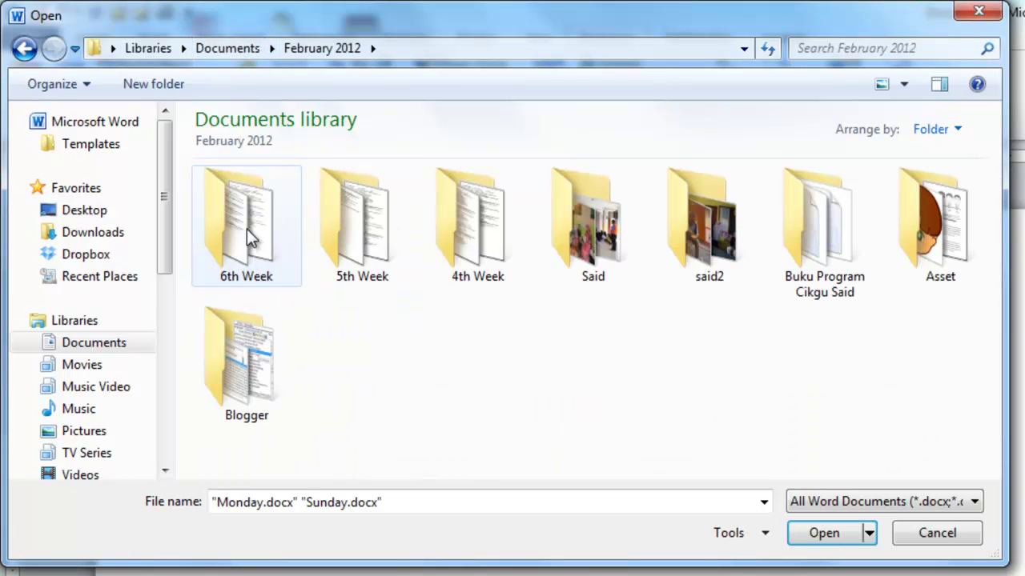
double_click(453, 223)
mouse_move(467, 317)
mouse_down()
mouse_move(220, 214)
mouse_move(468, 308)
mouse_up()
key(BackSpace)
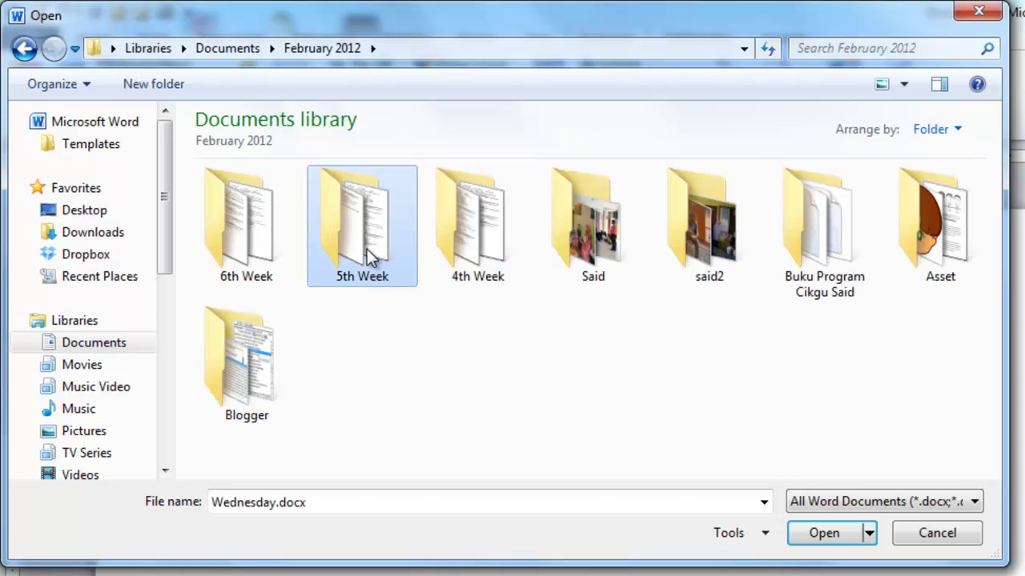
double_click(367, 249)
mouse_move(769, 322)
mouse_down()
mouse_move(196, 270)
mouse_move(521, 313)
mouse_up()
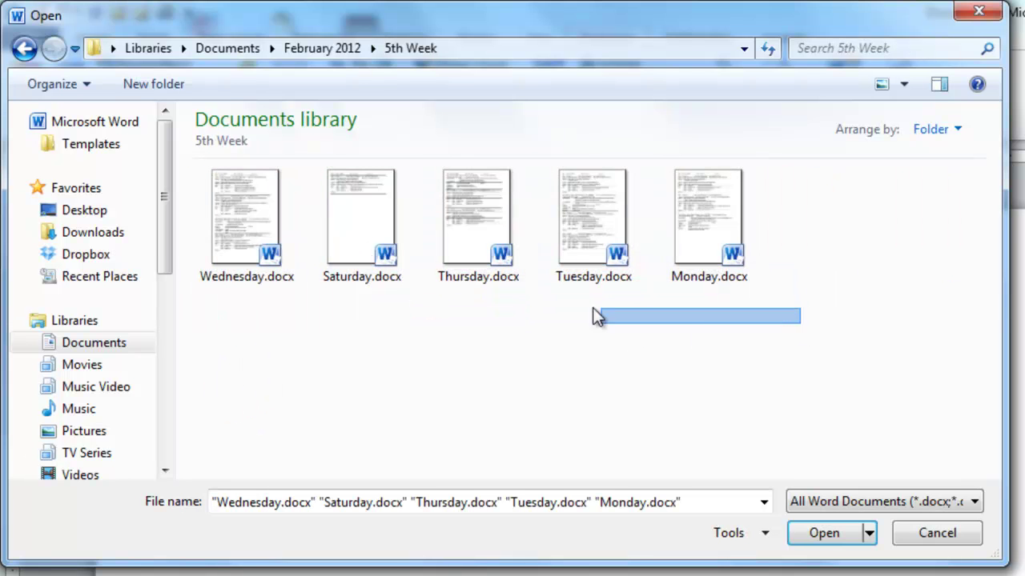
key(BackSpace)
double_click(224, 254)
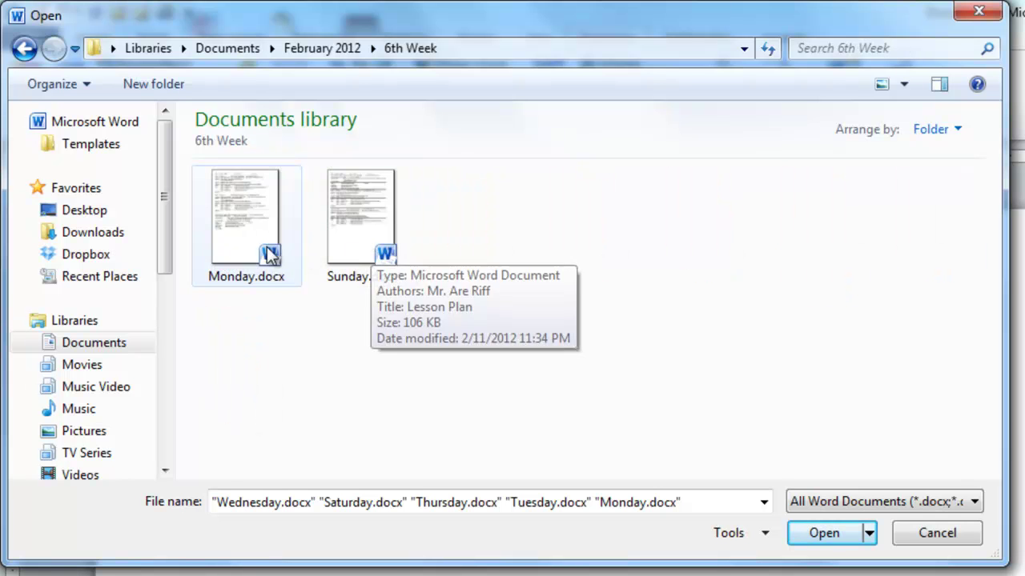
click(242, 253)
double_click(242, 253)
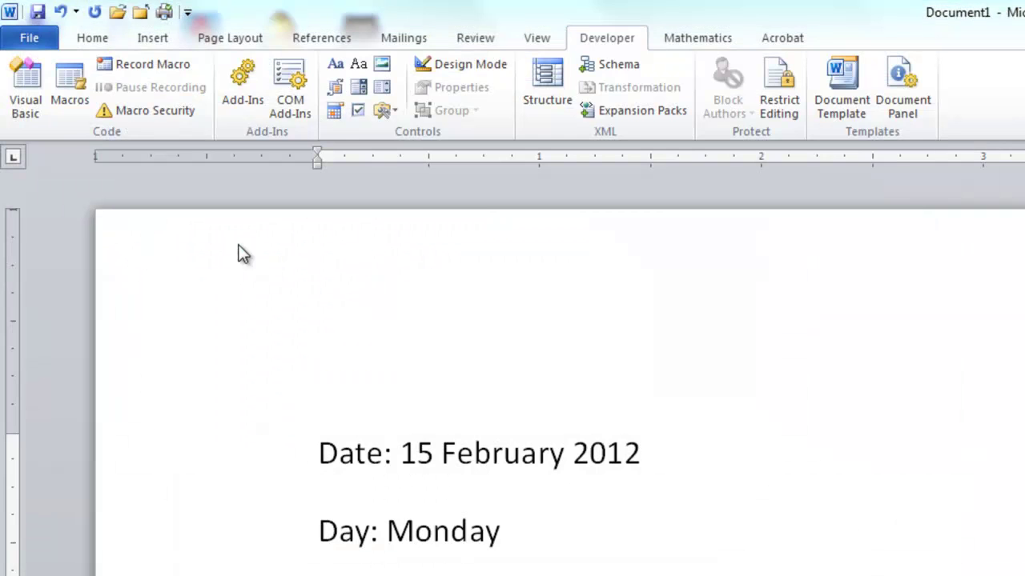
click(293, 251)
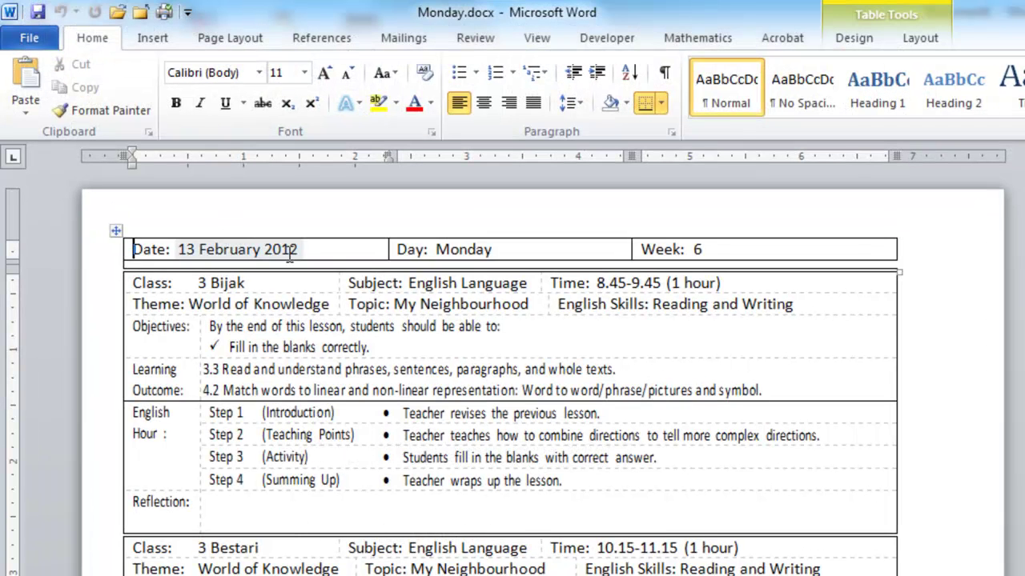
ctrl+scroll(416, 348, up, 2)
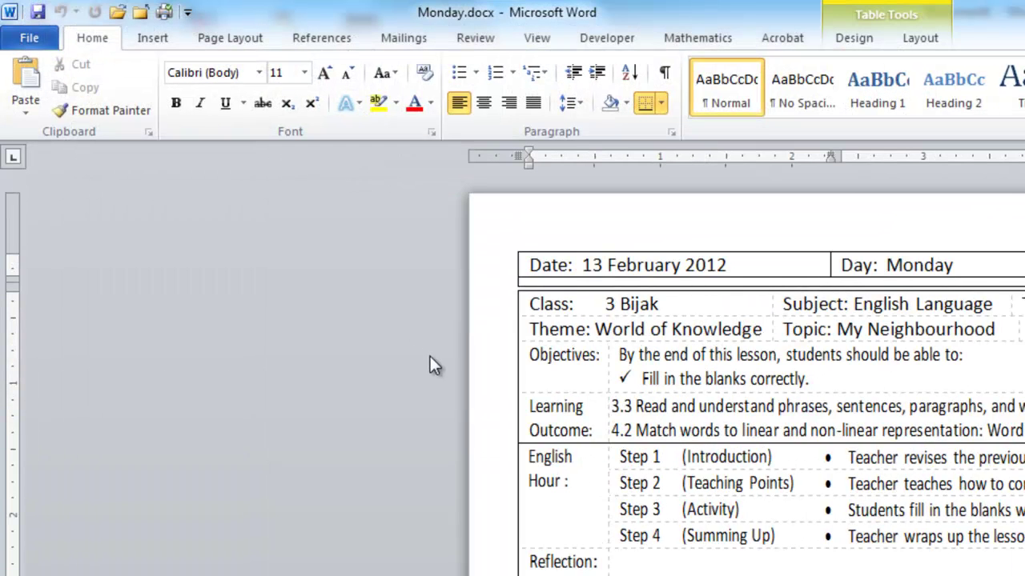
ctrl+scroll(424, 360, up, 1)
ctrl+scroll(424, 362, up, 1)
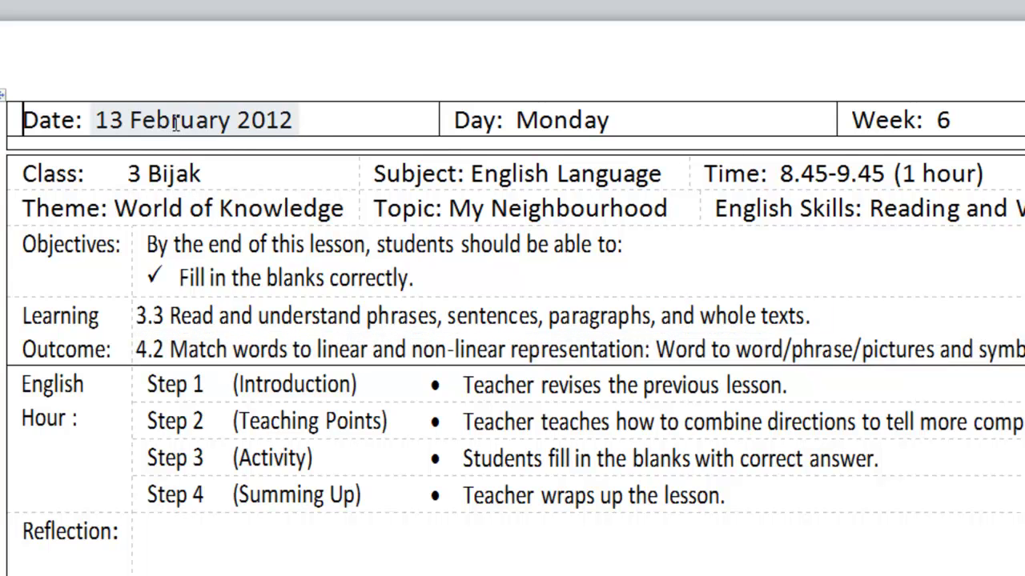
click(174, 120)
click(313, 122)
click(313, 121)
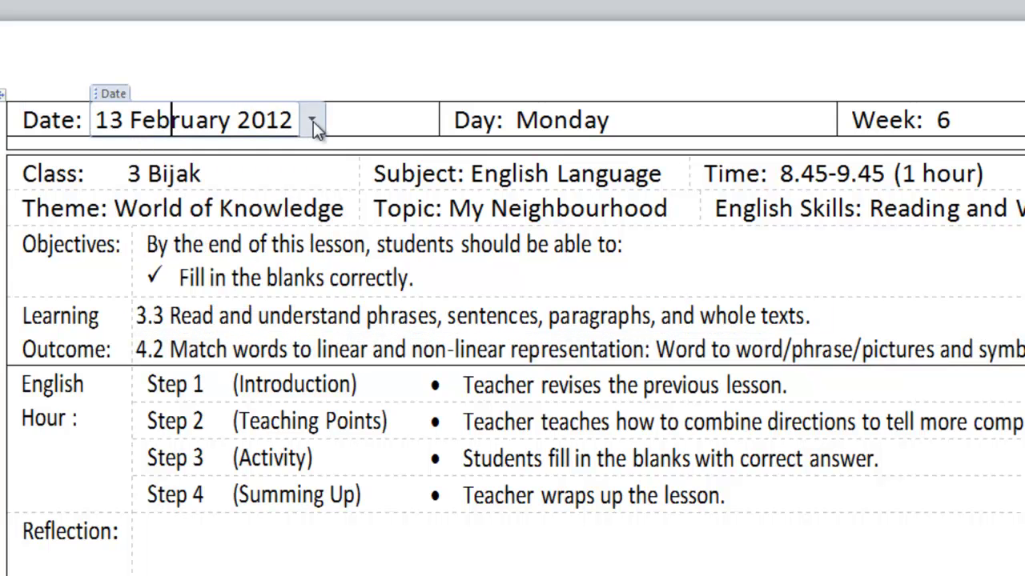
click(374, 121)
click(602, 122)
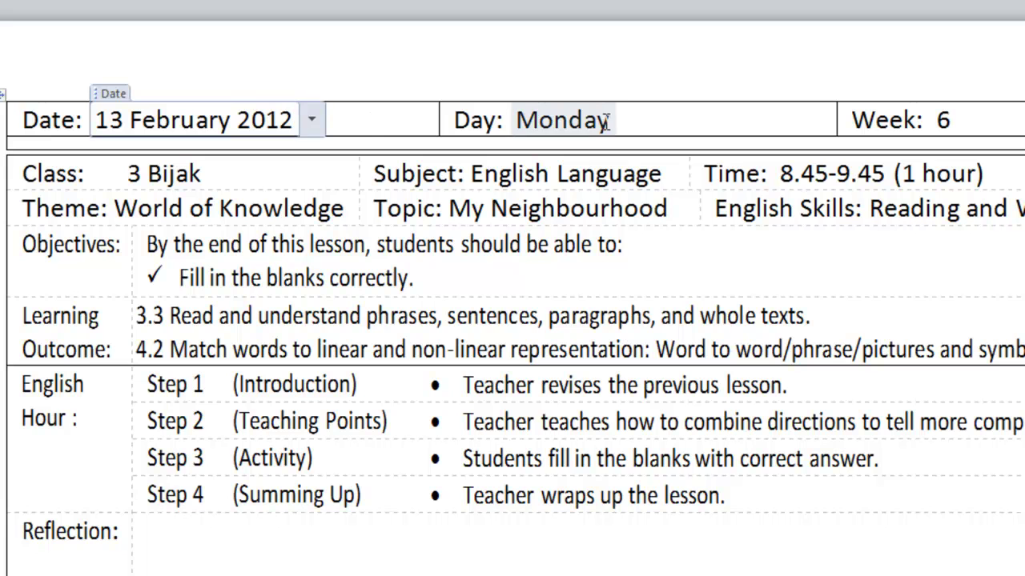
click(626, 121)
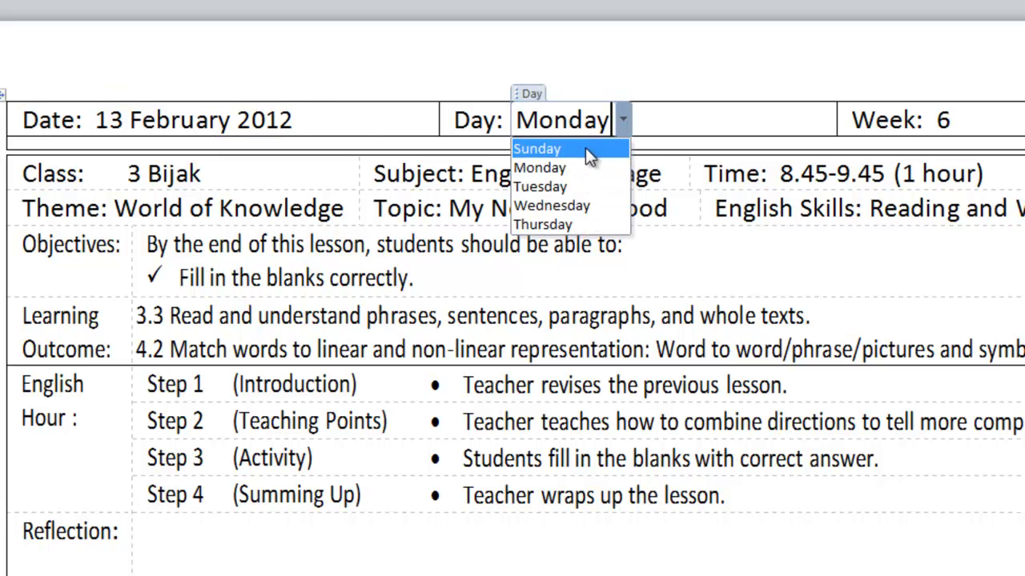
click(658, 120)
click(944, 121)
double_click(945, 122)
click(943, 123)
double_click(946, 126)
click(941, 126)
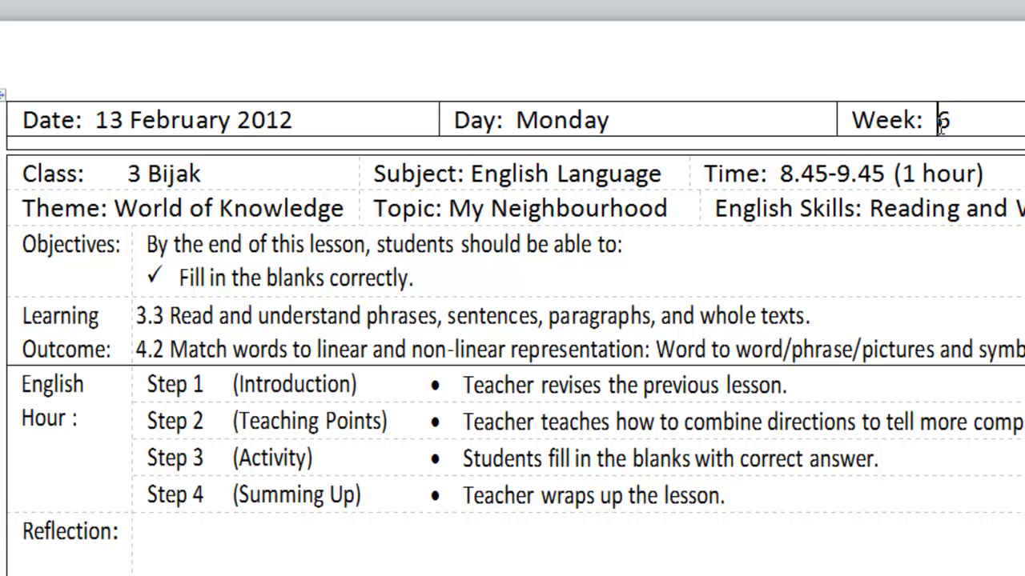
click(170, 173)
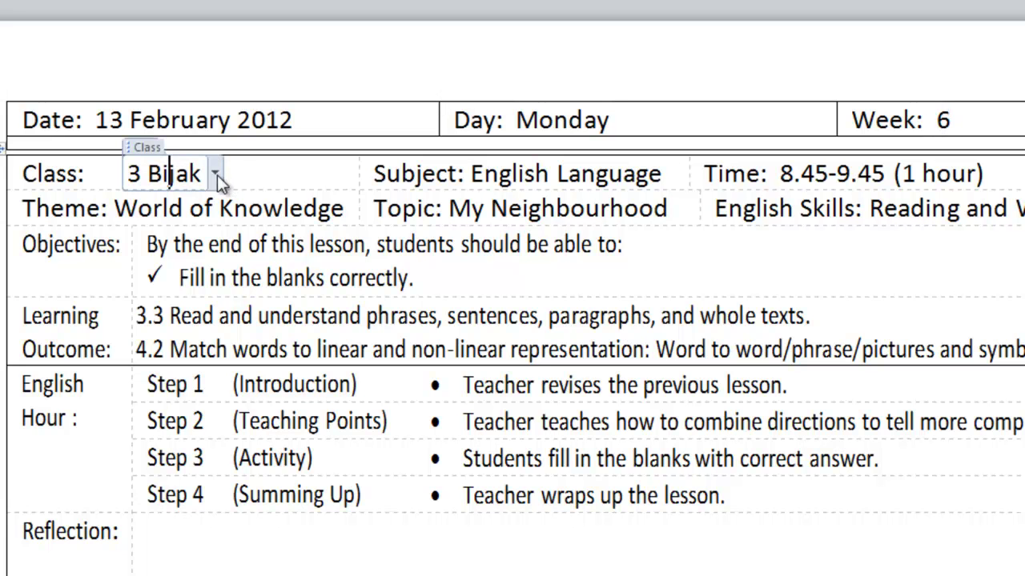
click(217, 176)
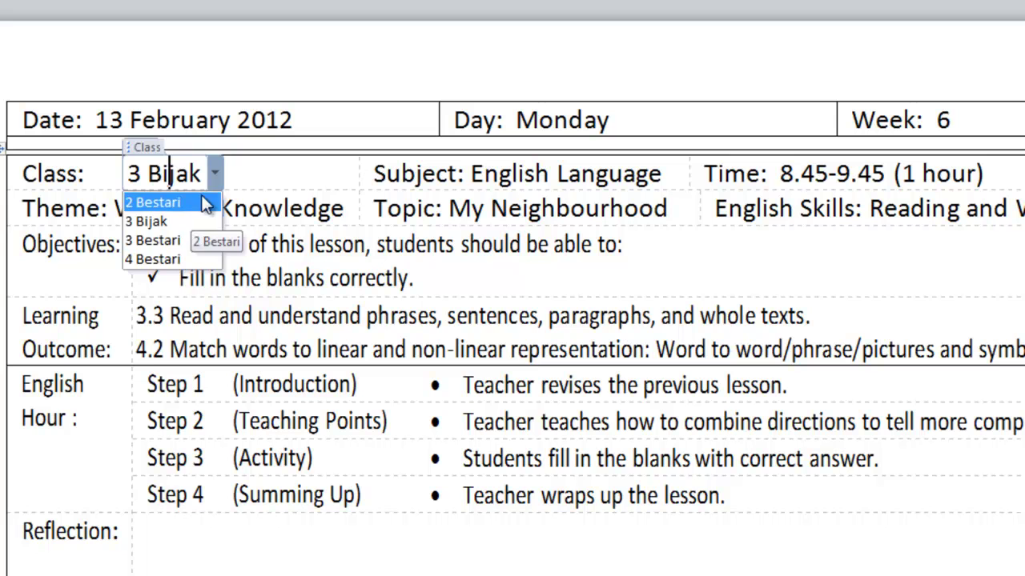
click(525, 170)
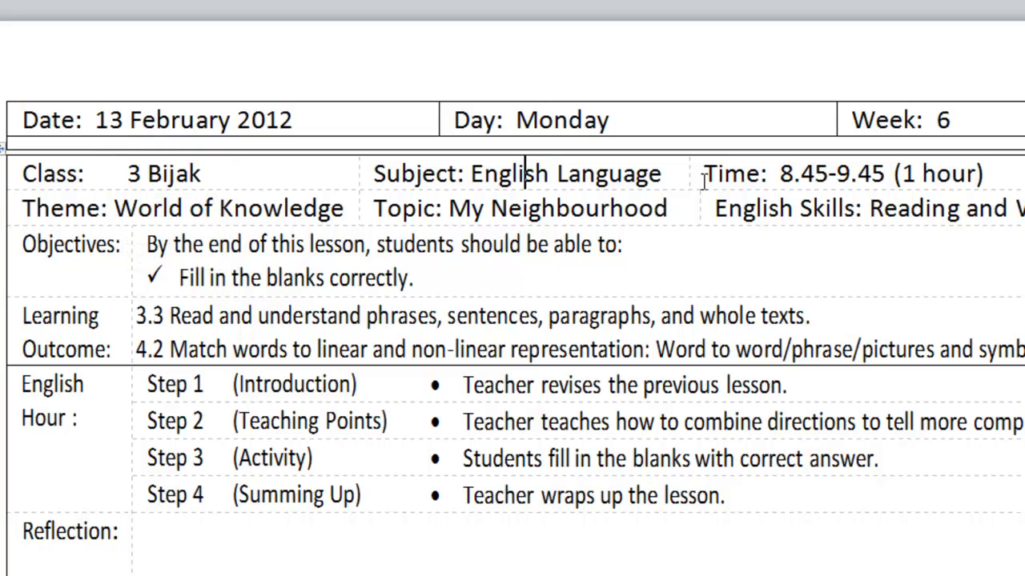
click(235, 210)
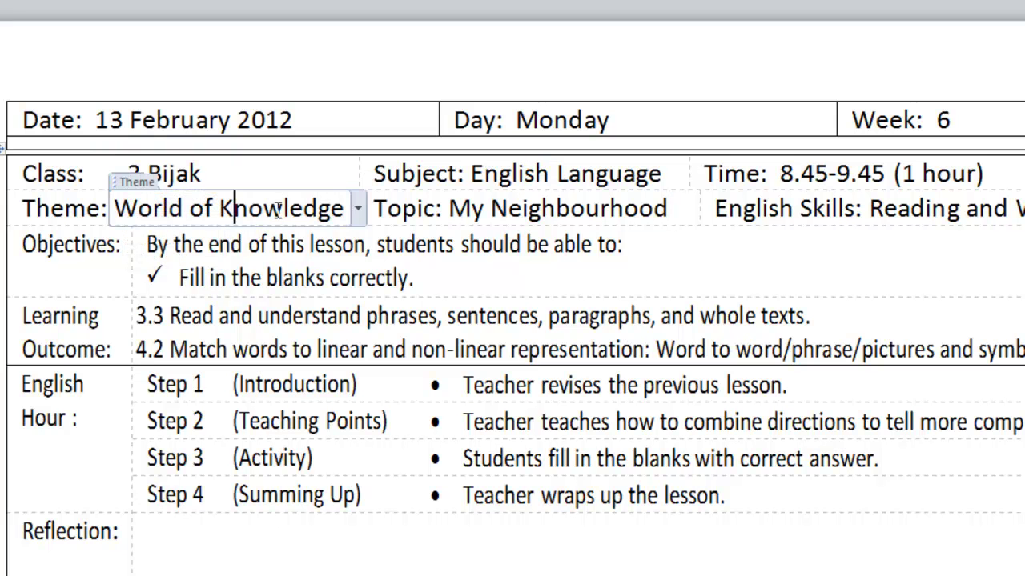
click(364, 209)
click(318, 240)
click(558, 210)
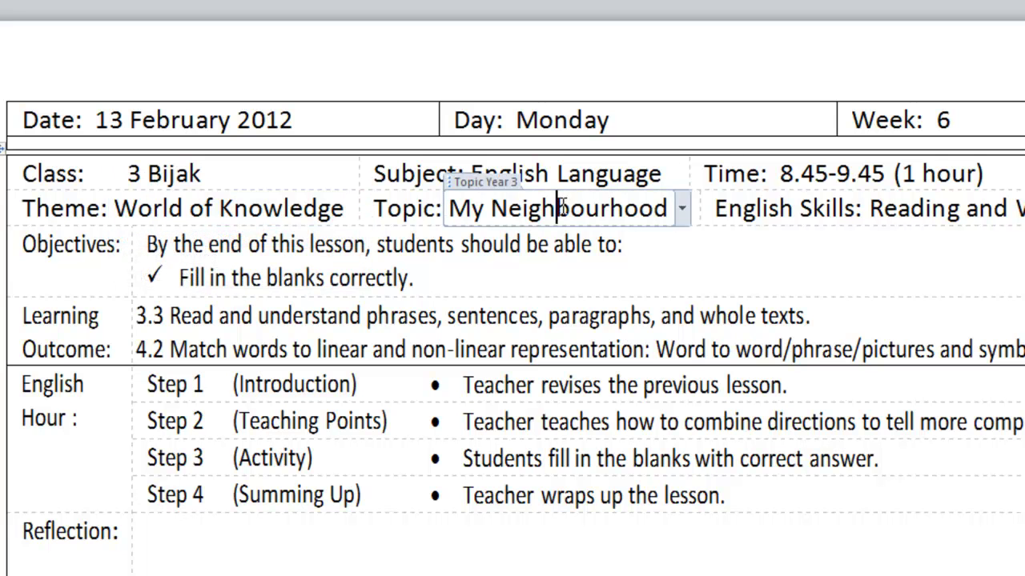
click(685, 210)
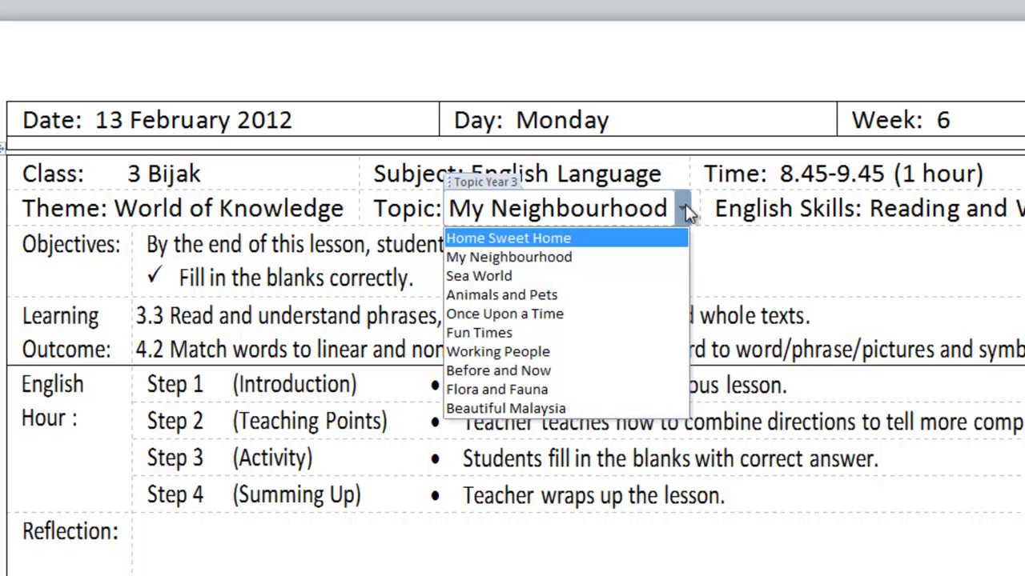
click(504, 350)
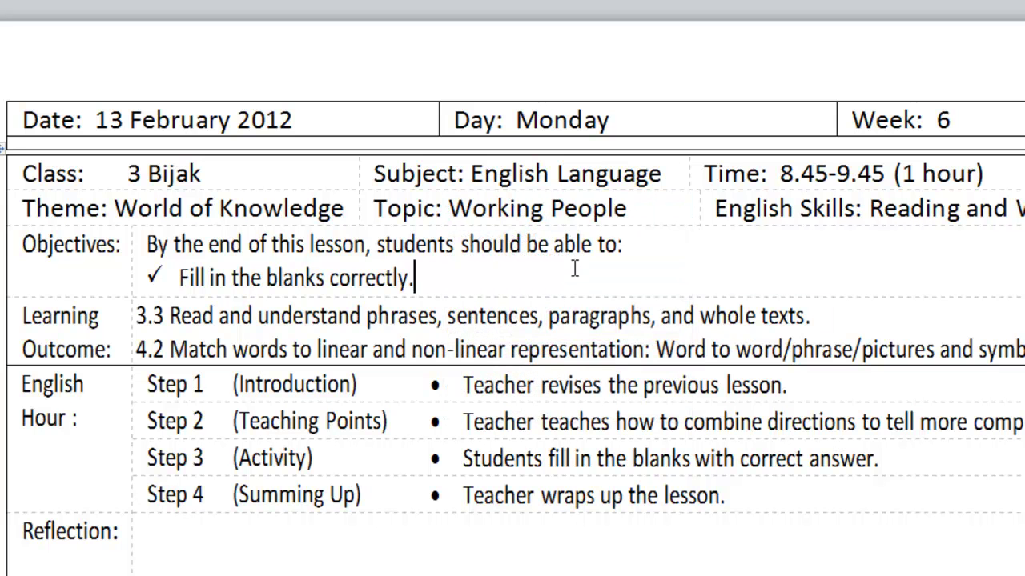
click(643, 208)
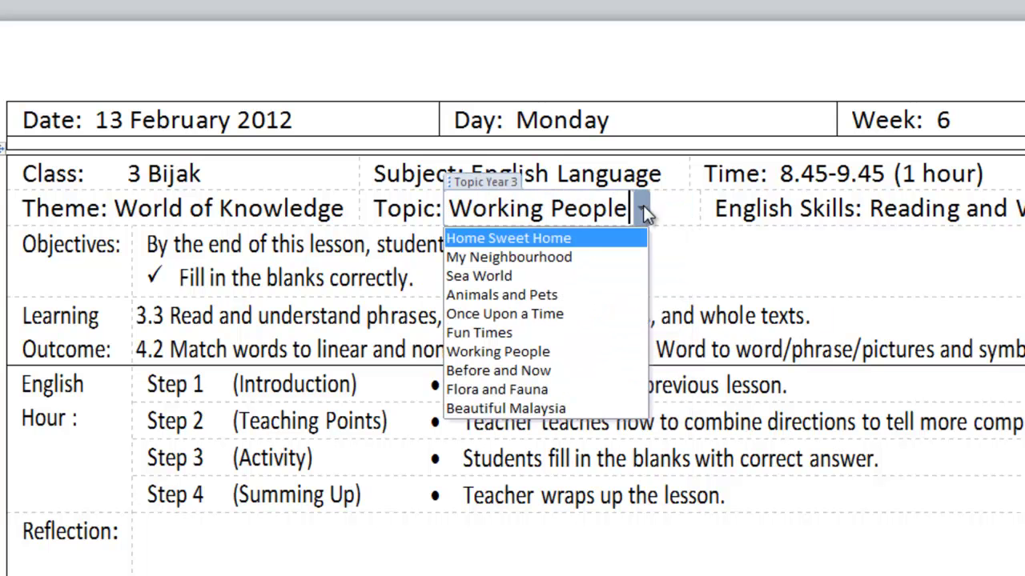
click(538, 330)
click(575, 210)
click(545, 256)
click(846, 207)
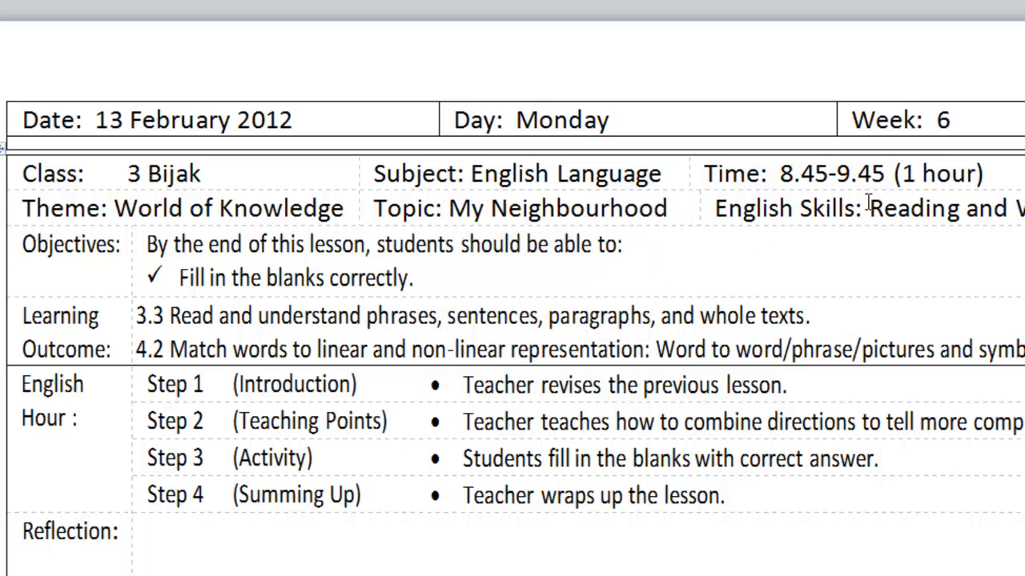
Check the English Skills choices without changing them and select the Fill in the blanks objective.
click(926, 208)
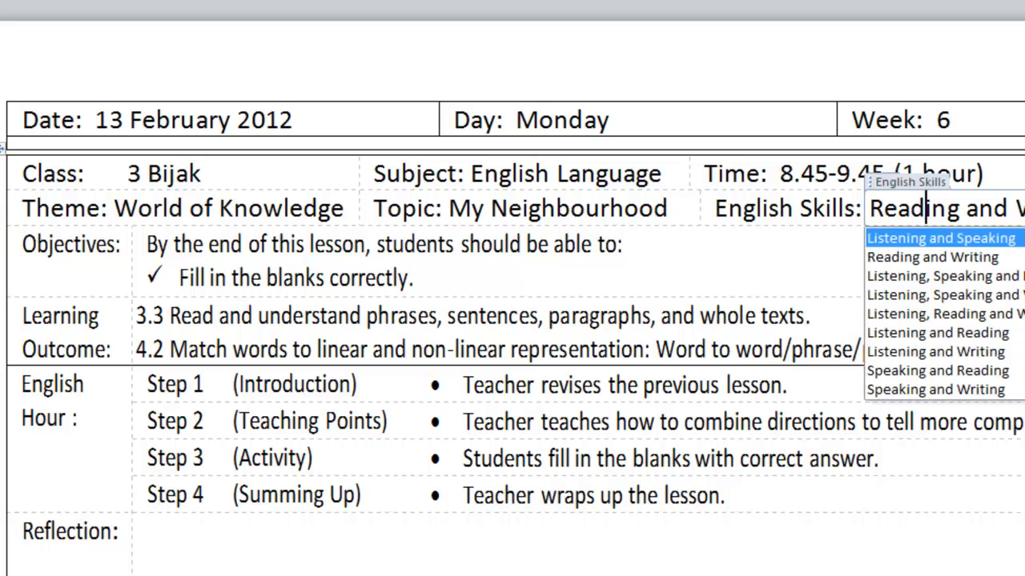
click(711, 275)
click(525, 272)
shift+click(180, 279)
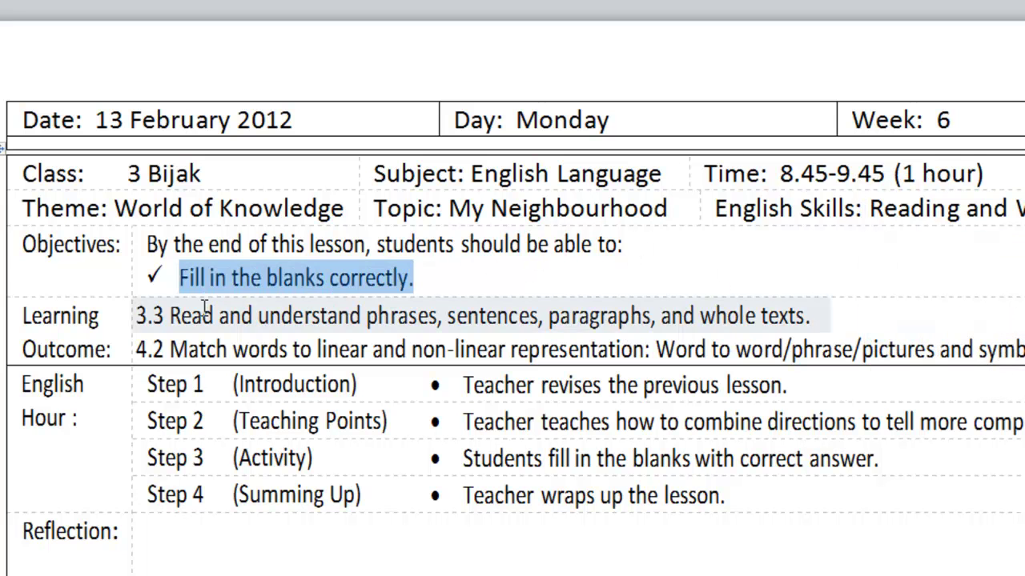
Change the first learning outcome from 3.3 to 1.5.
click(167, 315)
drag(136, 315, 779, 316)
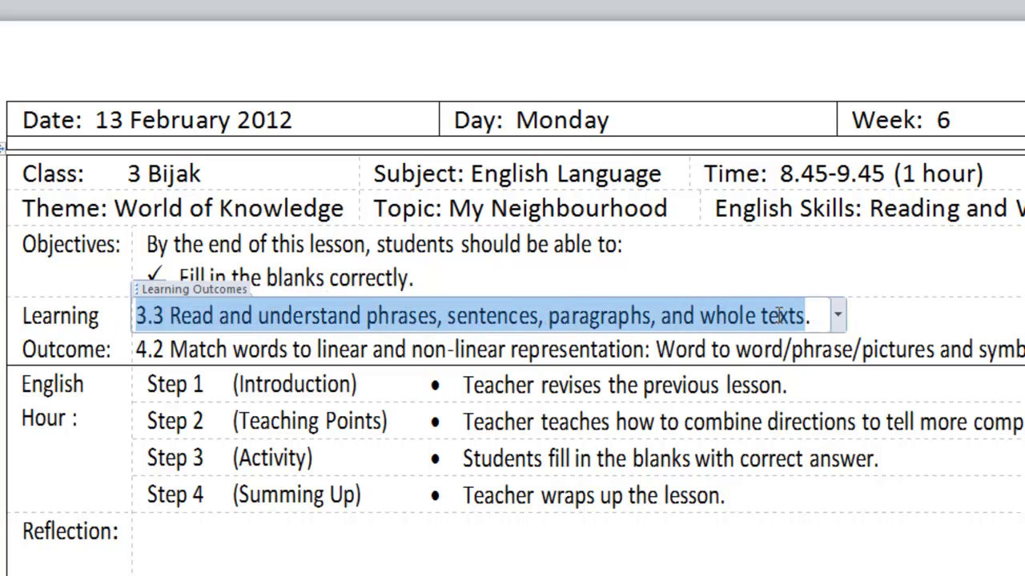
click(840, 316)
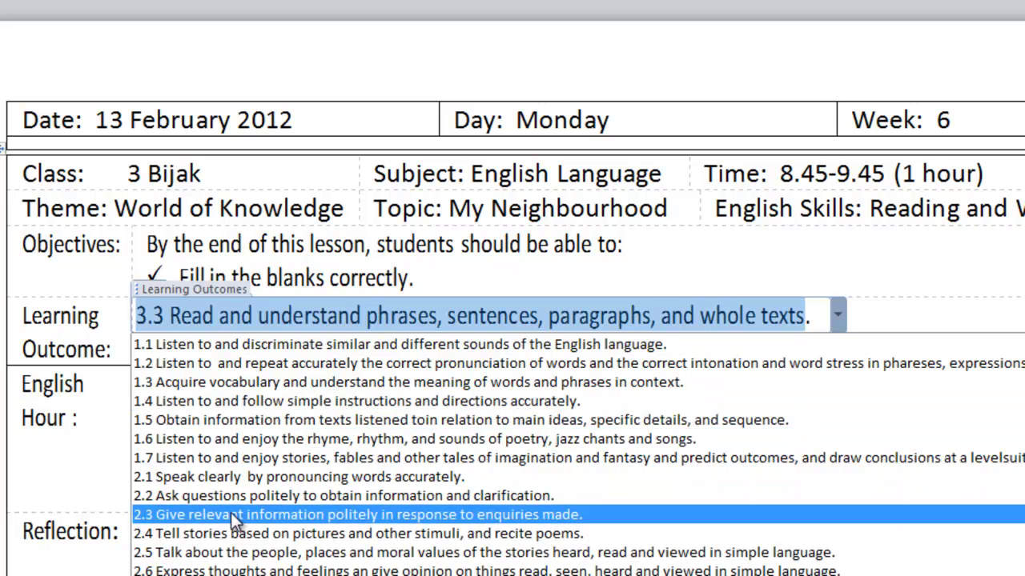
click(244, 420)
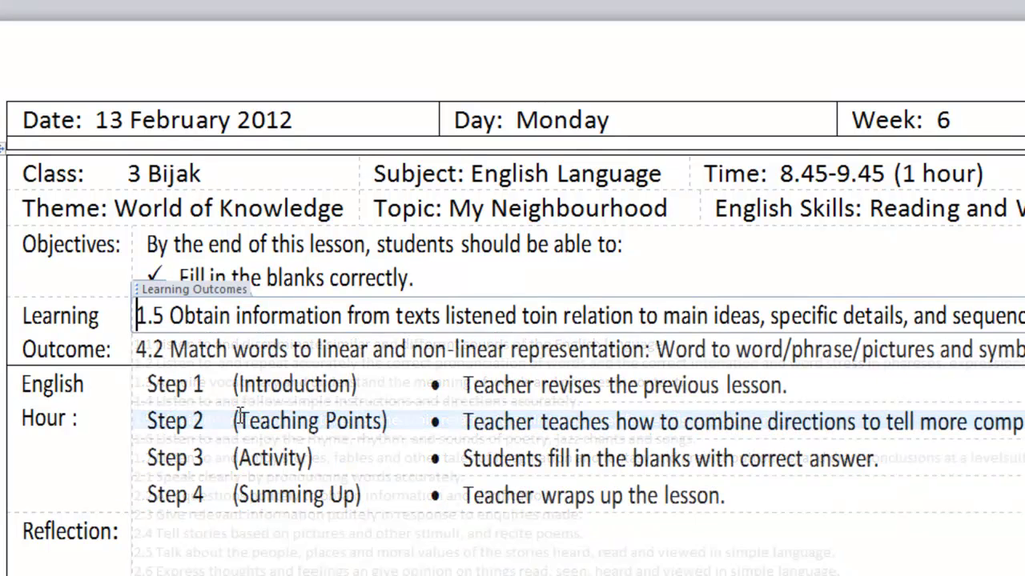
click(872, 317)
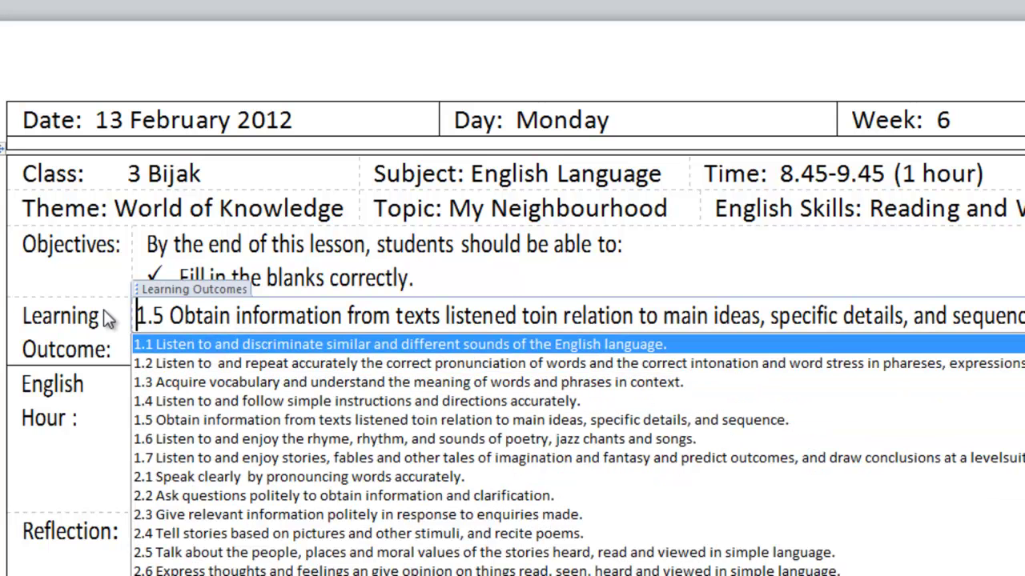
key(Escape)
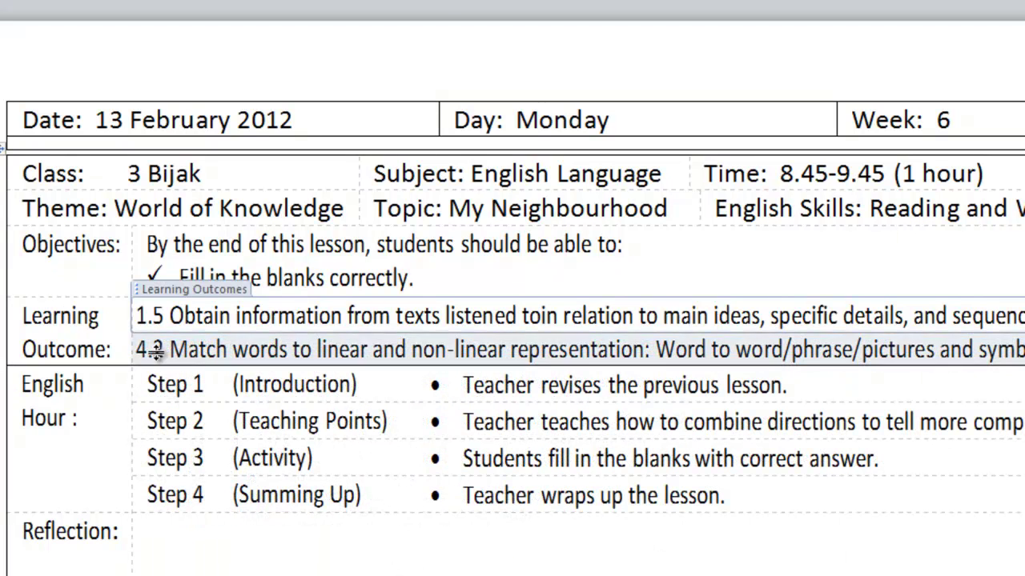
Close the Monday.docx lesson plan with Alt+F4.
drag(720, 385, 462, 385)
scroll(576, 480, down, 5)
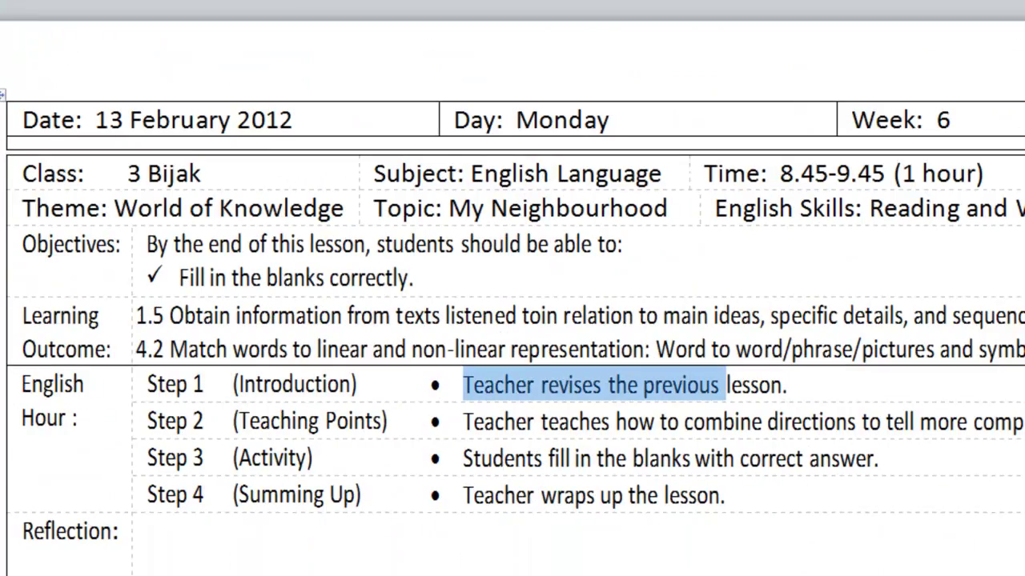
key(alt+F4)
Close the lesson plan without saving and type a second 'Day' label on a new line.
click(673, 397)
click(173, 356)
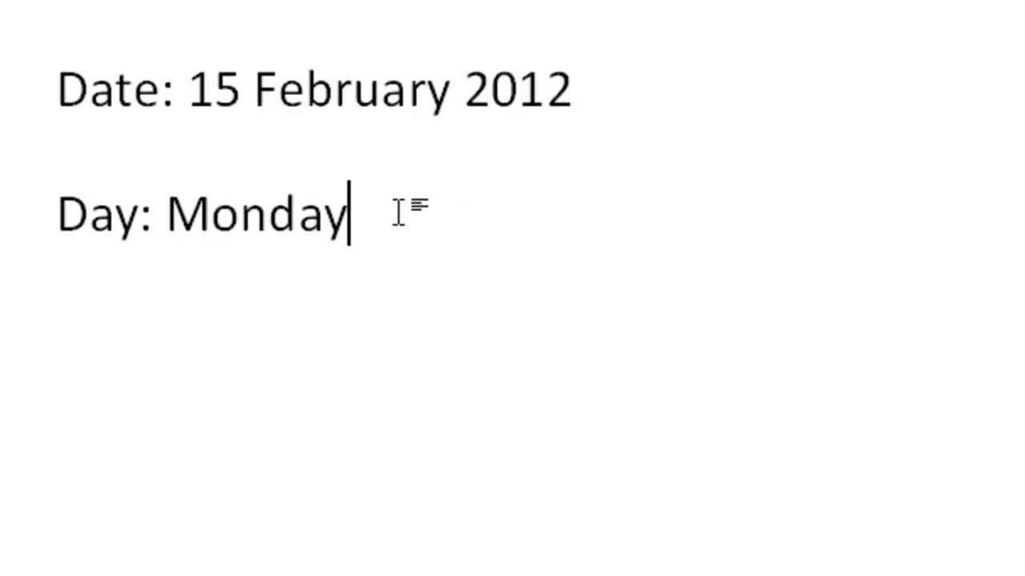
click(267, 215)
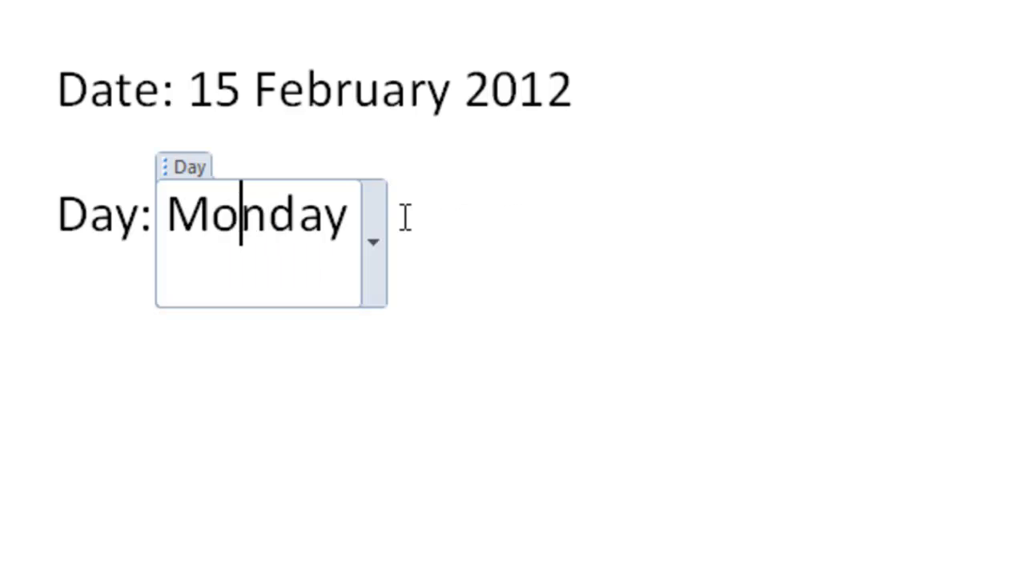
drag(170, 214, 318, 216)
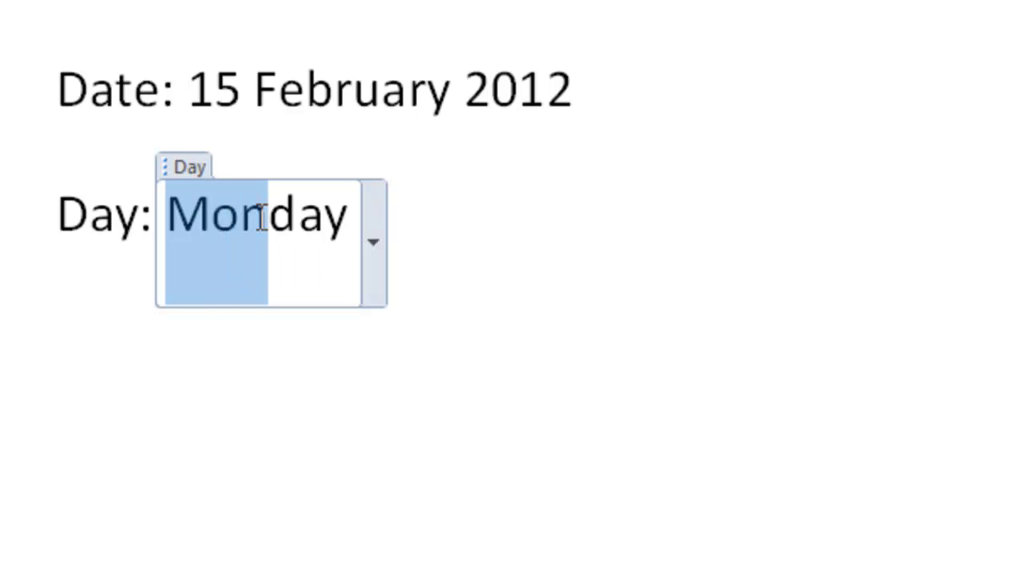
click(448, 233)
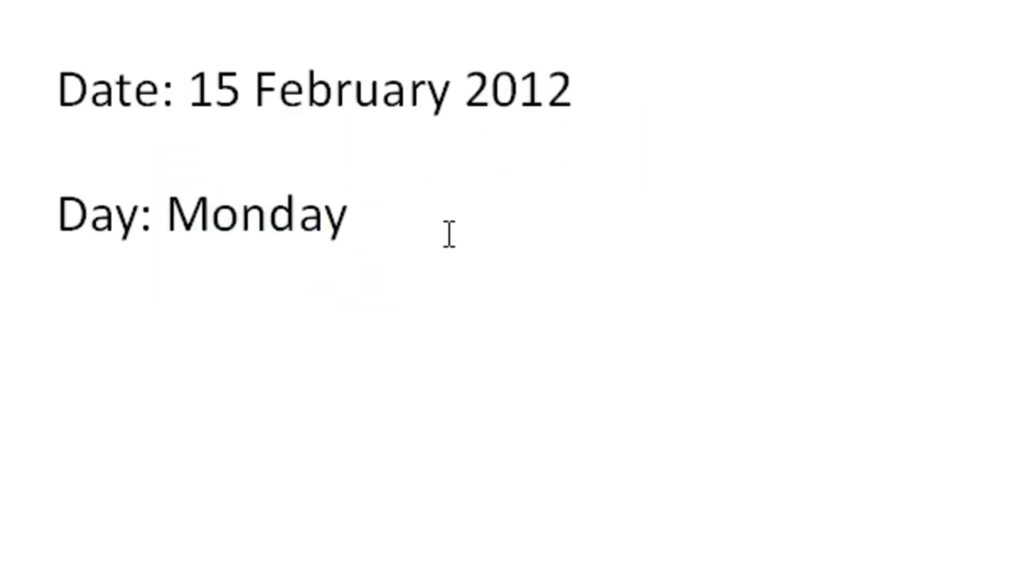
text(Day:)
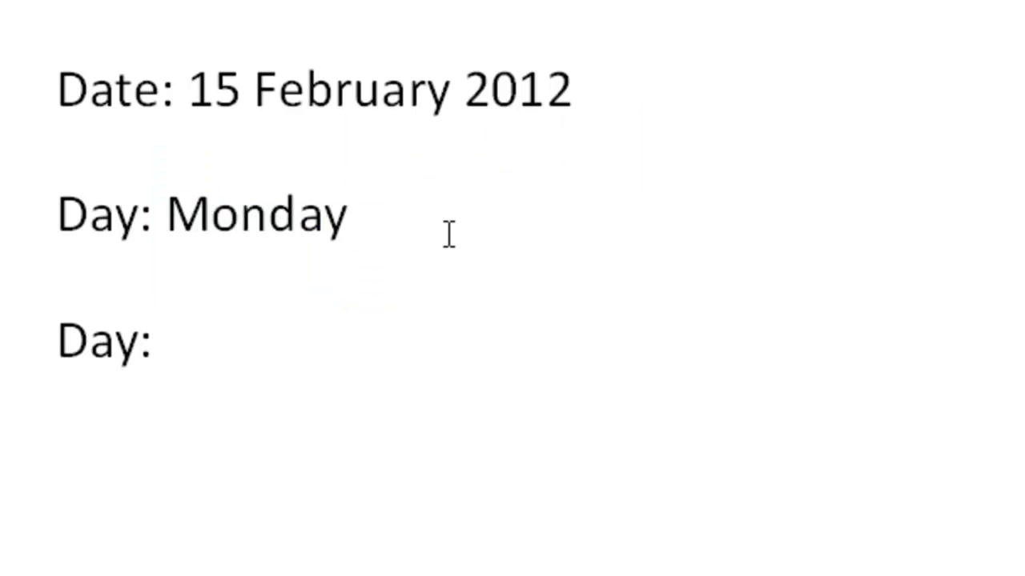
Copy the Monday Day drop-down to the second Day line.
click(201, 240)
drag(170, 228, 350, 226)
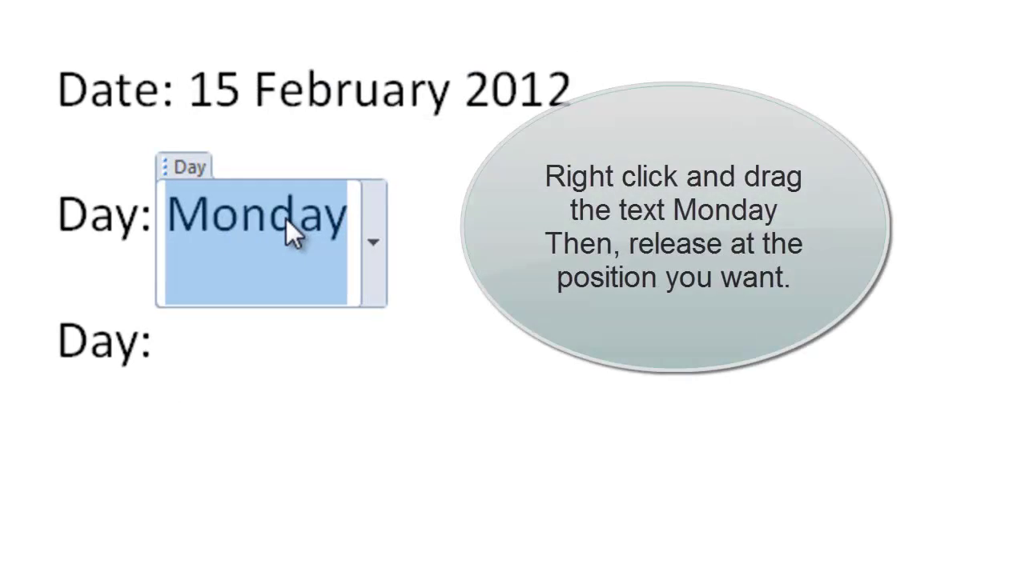
drag(286, 218, 274, 366)
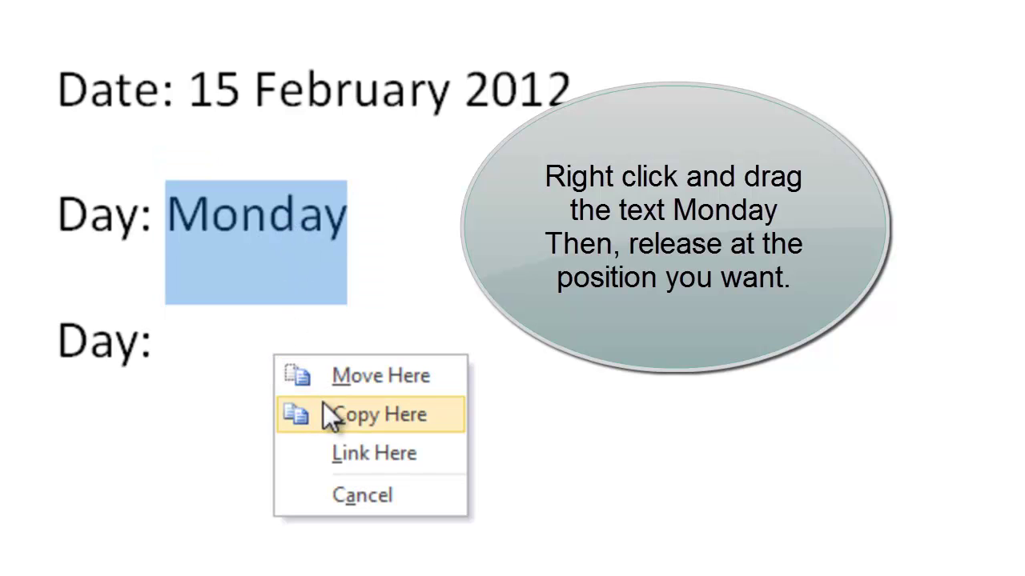
click(321, 403)
click(265, 228)
key(Down)
key(Down)
Set the second Day drop-down to Tuesday and the first to Thursday.
click(377, 352)
click(252, 516)
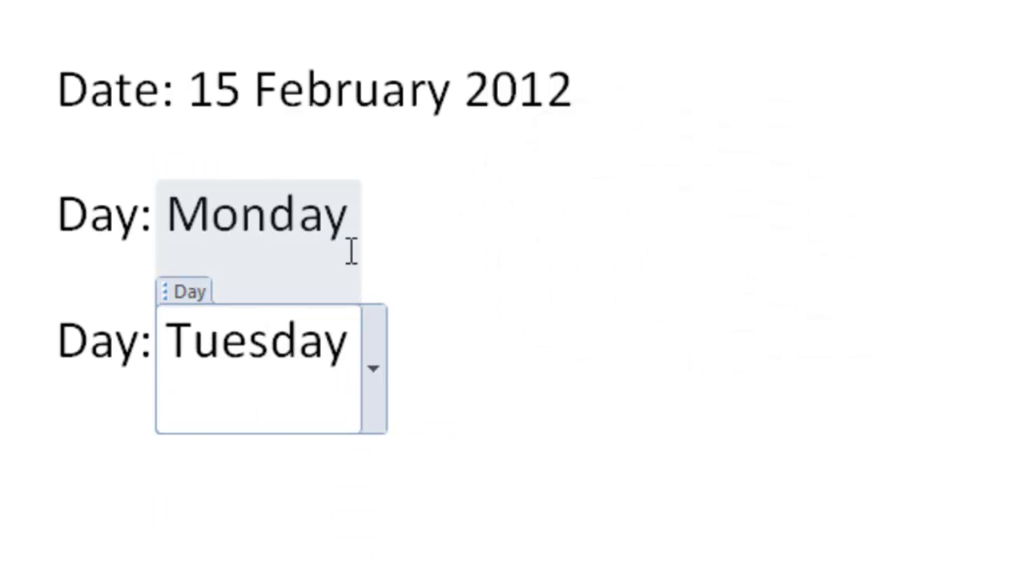
click(358, 231)
click(373, 240)
click(273, 446)
click(273, 229)
Confirm the date still reads 15 February and place the caret after Tuesday.
click(433, 84)
click(606, 117)
click(485, 320)
click(272, 272)
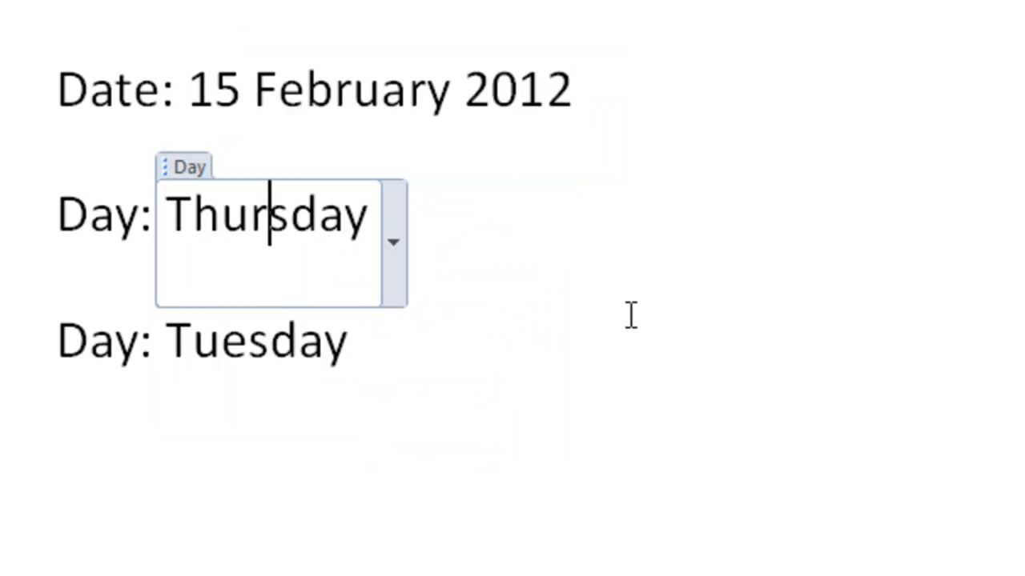
click(258, 348)
click(497, 349)
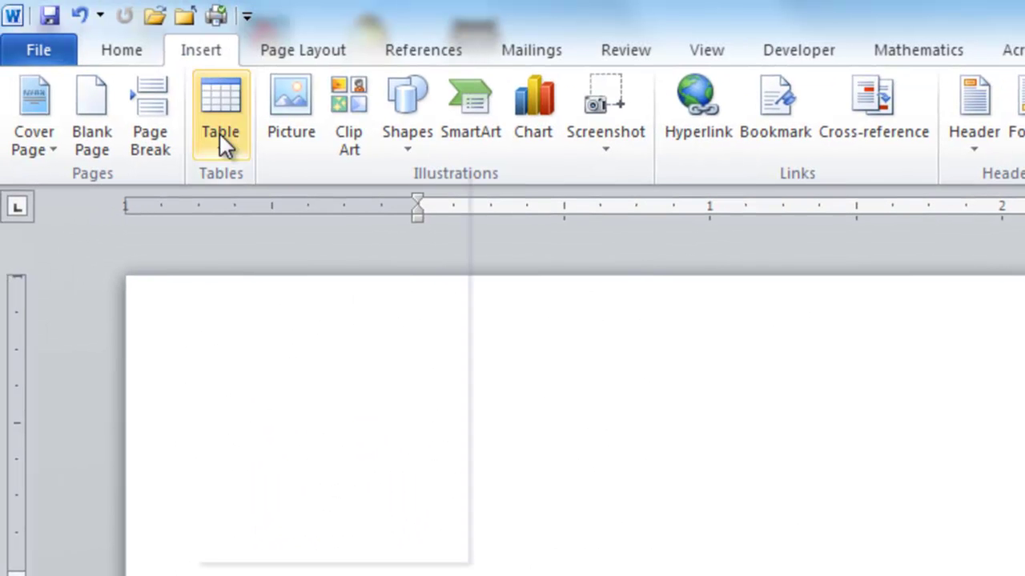
Insert a 1x3 table and resize its three columns with the ruler markers.
click(221, 135)
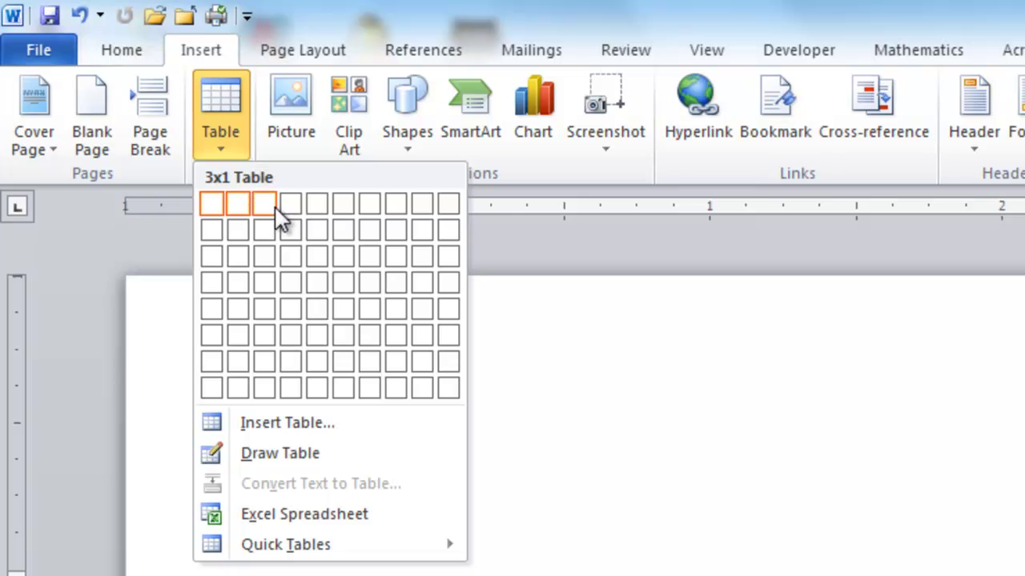
click(273, 209)
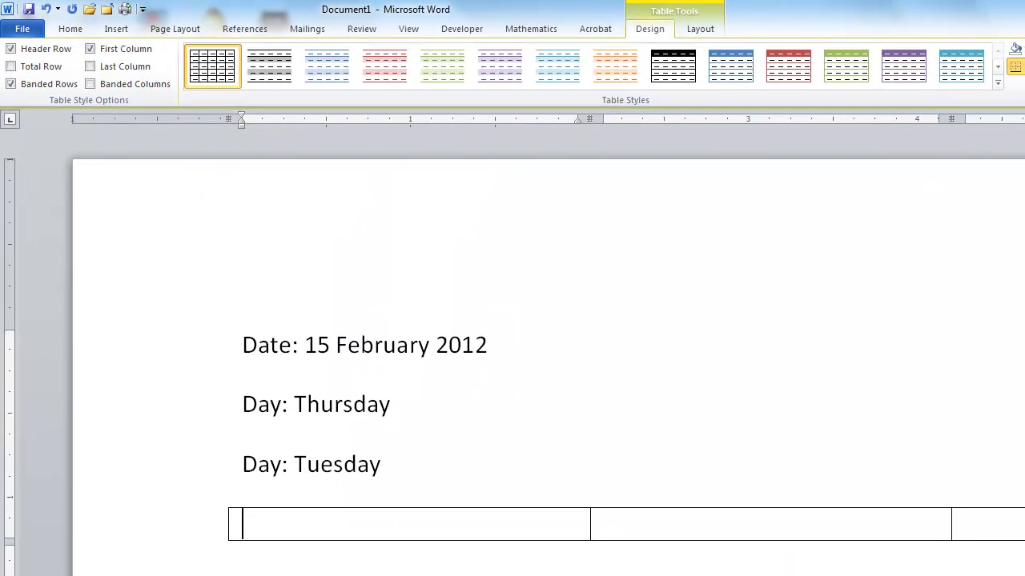
drag(984, 118, 727, 118)
drag(587, 118, 476, 118)
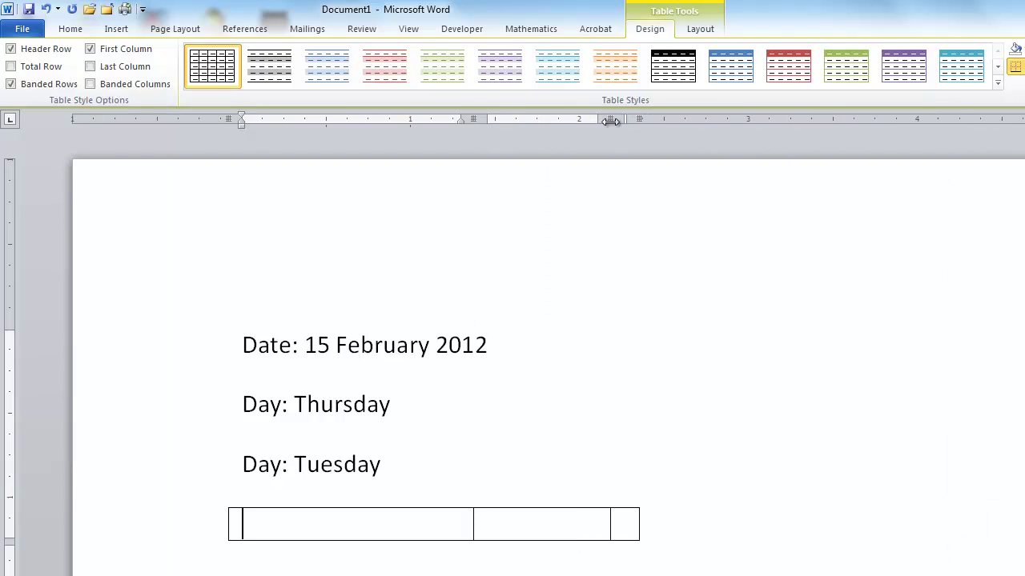
drag(637, 119, 791, 122)
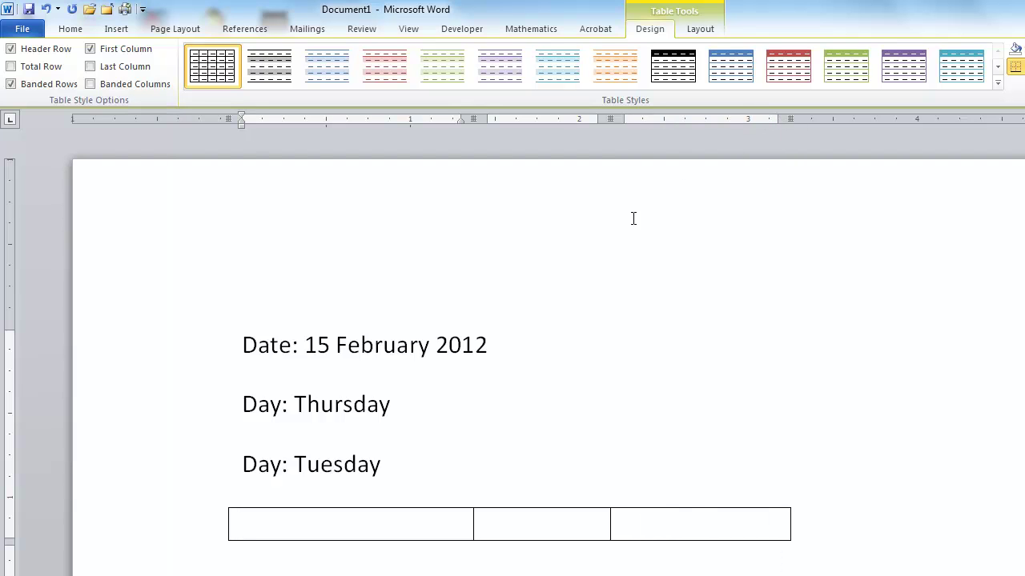
drag(613, 120, 665, 122)
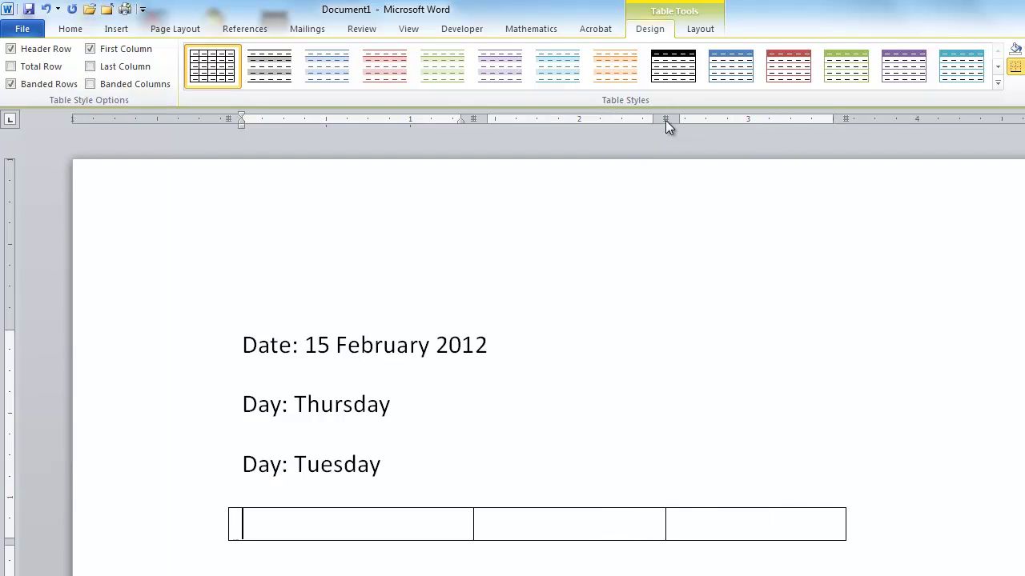
drag(484, 118, 445, 117)
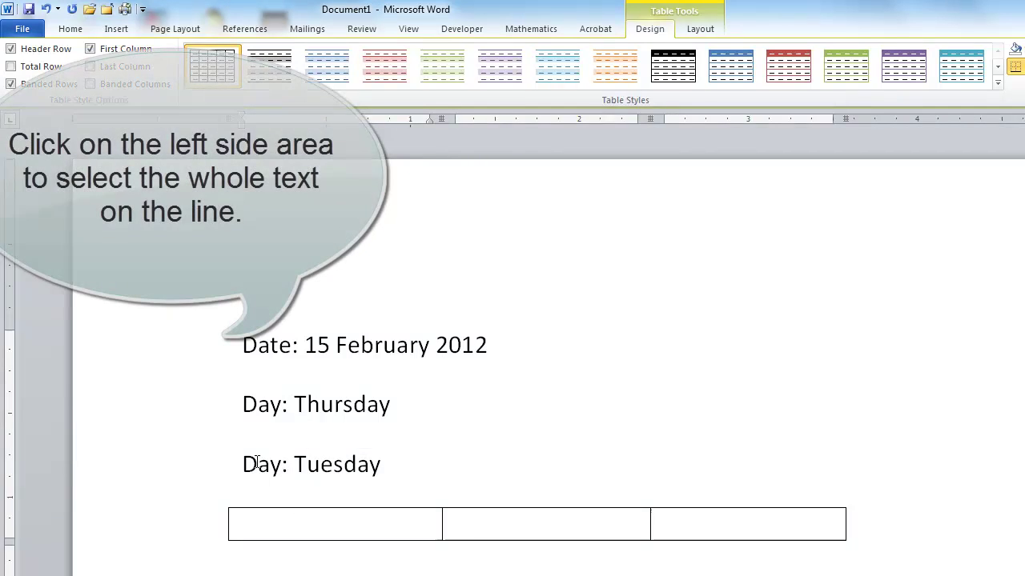
Move Day: Tuesday, the date line and Day: Thursday into the three table cells.
click(216, 475)
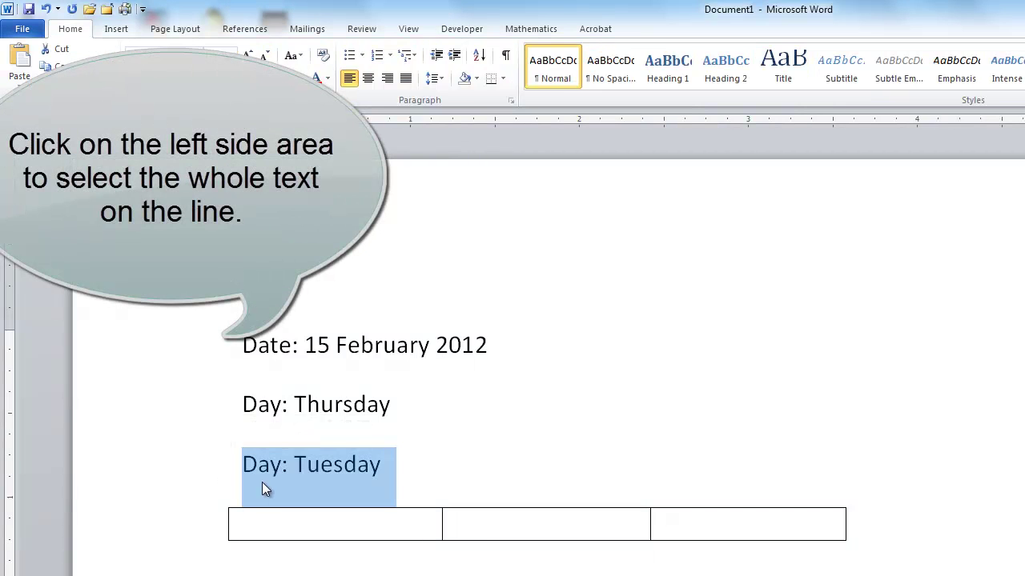
drag(266, 490, 264, 526)
click(200, 352)
click(194, 413)
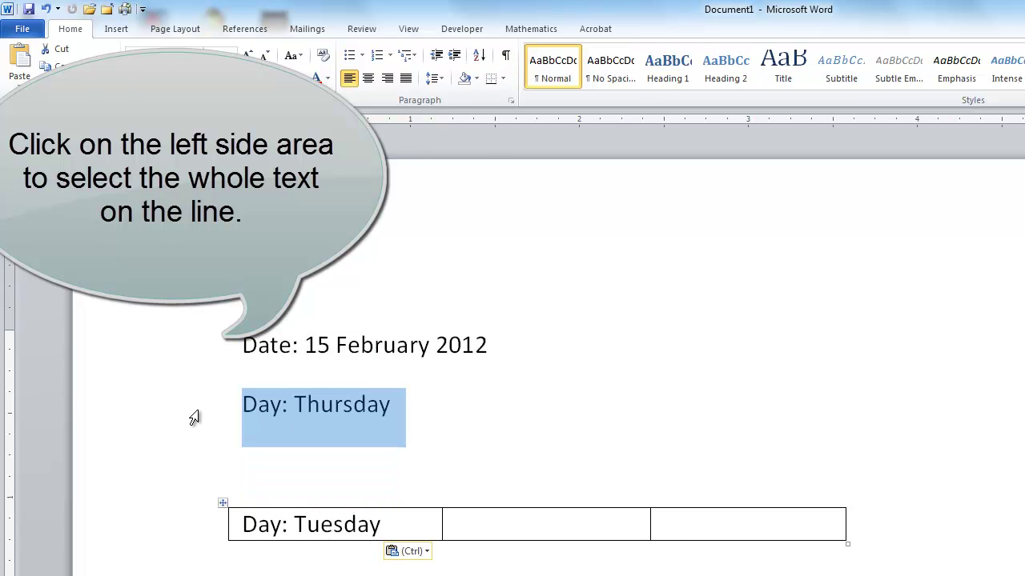
drag(258, 422, 670, 530)
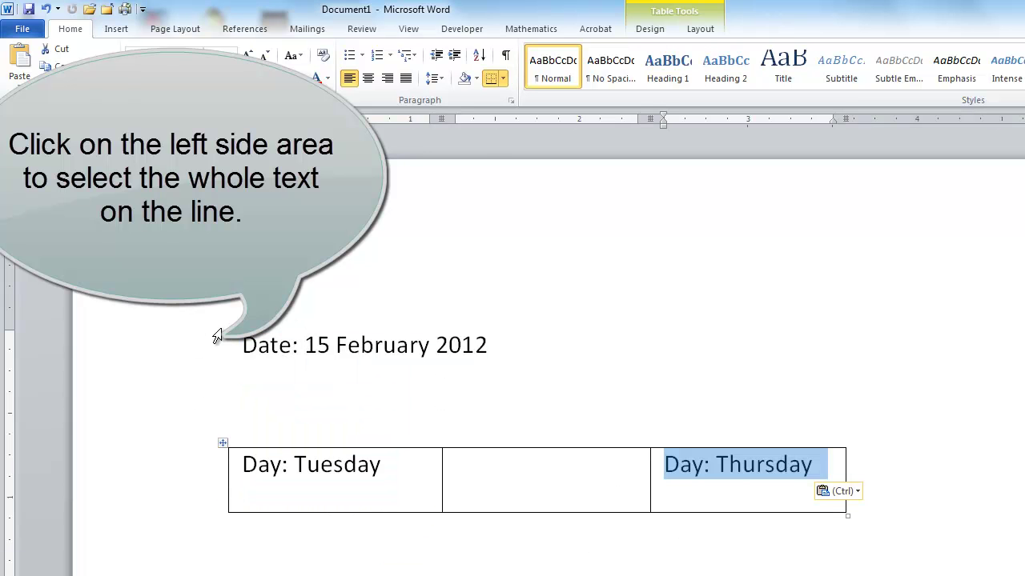
click(182, 346)
drag(248, 358, 460, 480)
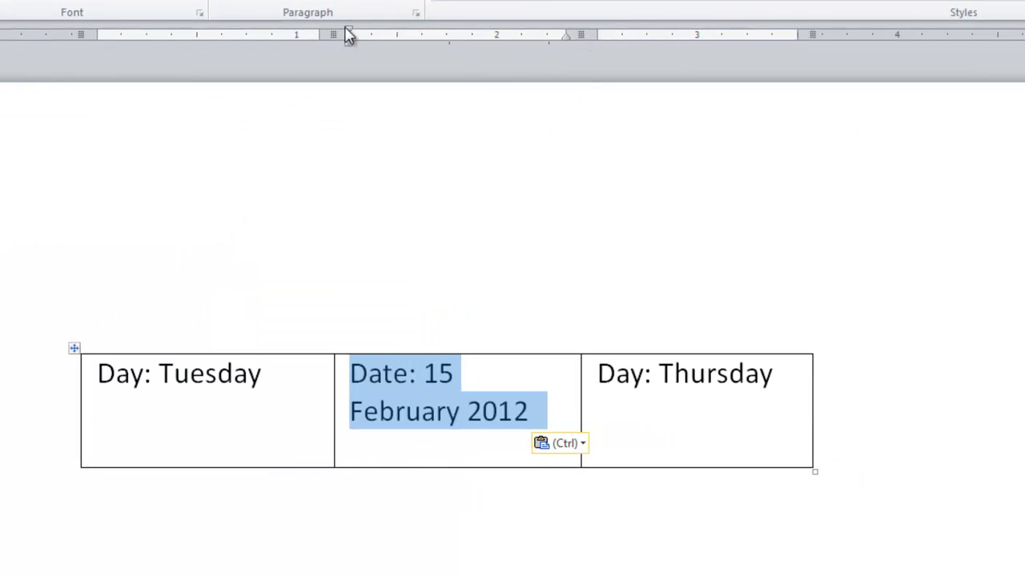
Widen the date and Thursday columns, then add a new row reading DONE.
drag(328, 34, 293, 37)
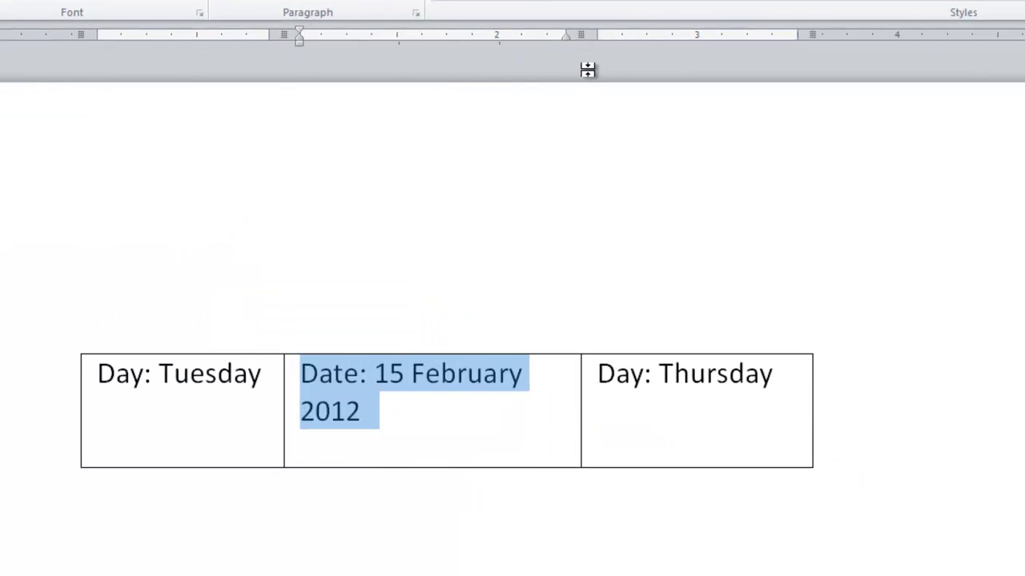
mouse_move(815, 42)
mouse_down()
mouse_move(858, 43)
mouse_move(796, 36)
mouse_up()
mouse_move(580, 32)
mouse_down()
mouse_move(678, 42)
mouse_move(757, 107)
mouse_up()
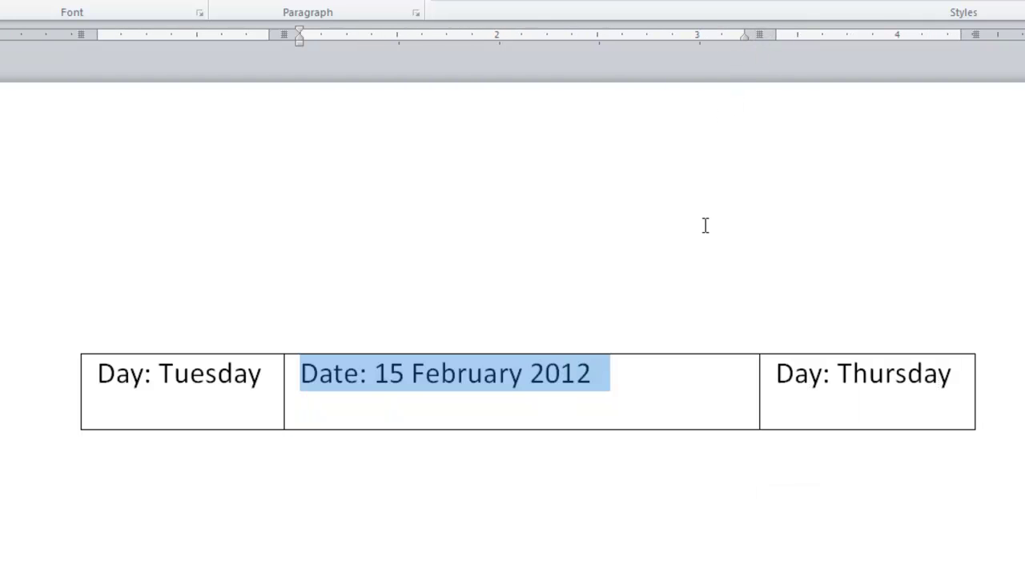
click(672, 389)
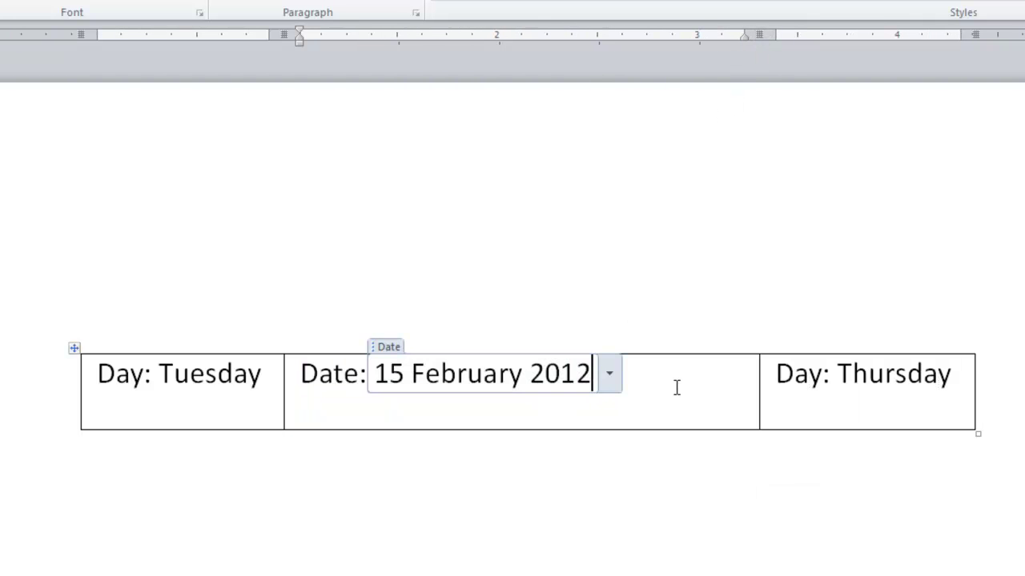
click(989, 384)
key(Return)
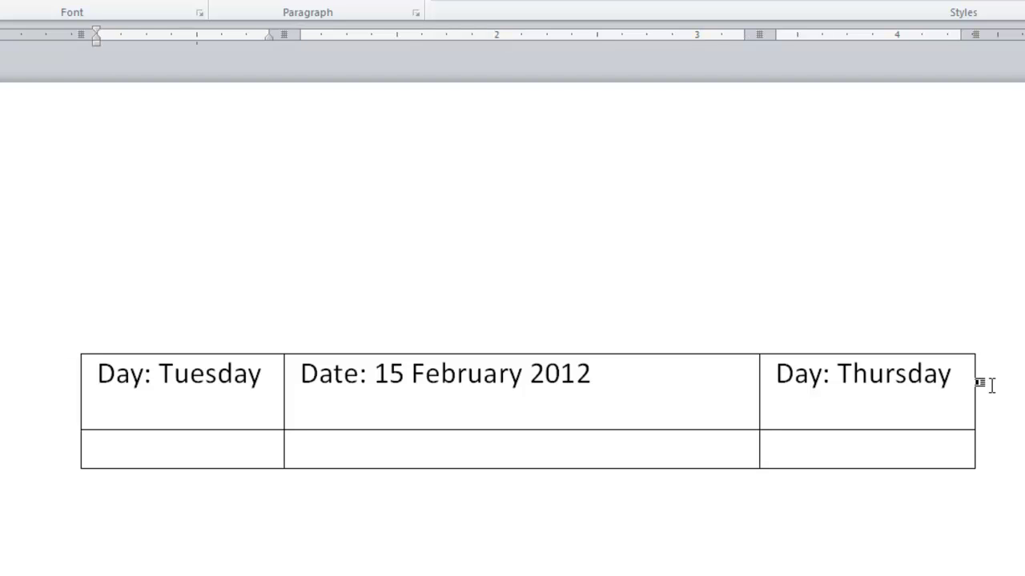
text(DONE.)
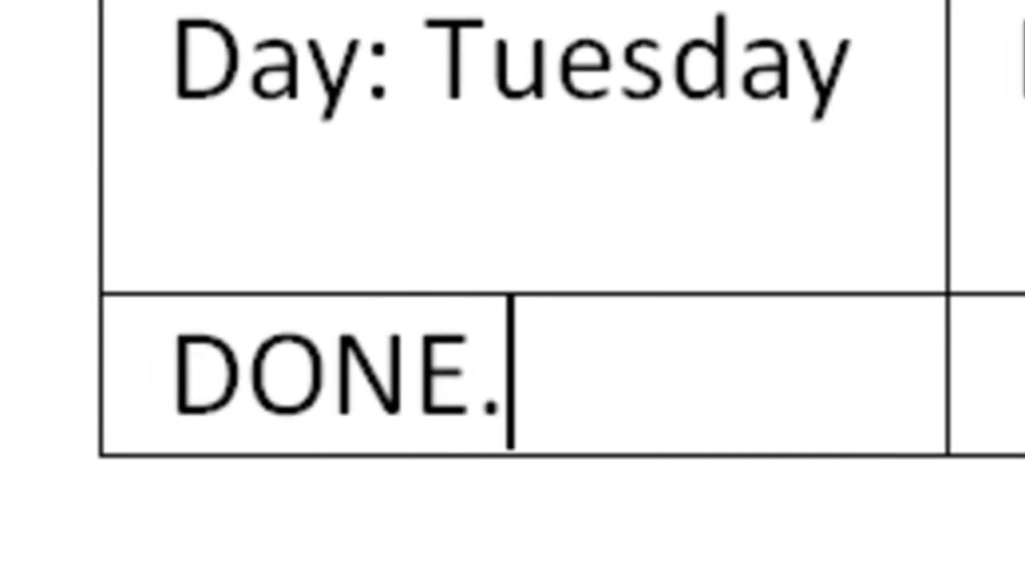